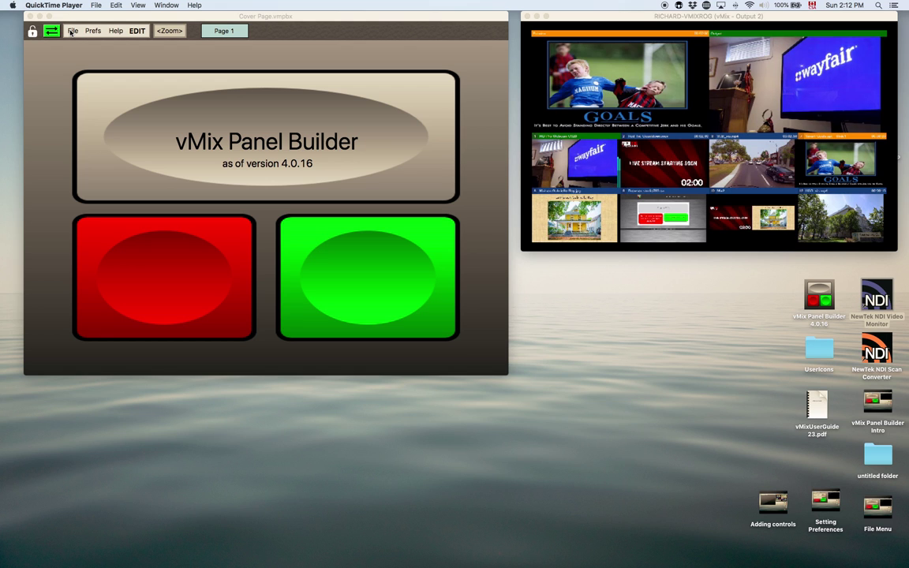
Create a new blank desktop panel from the File menu and shift its window slightly left
left_click(71, 32)
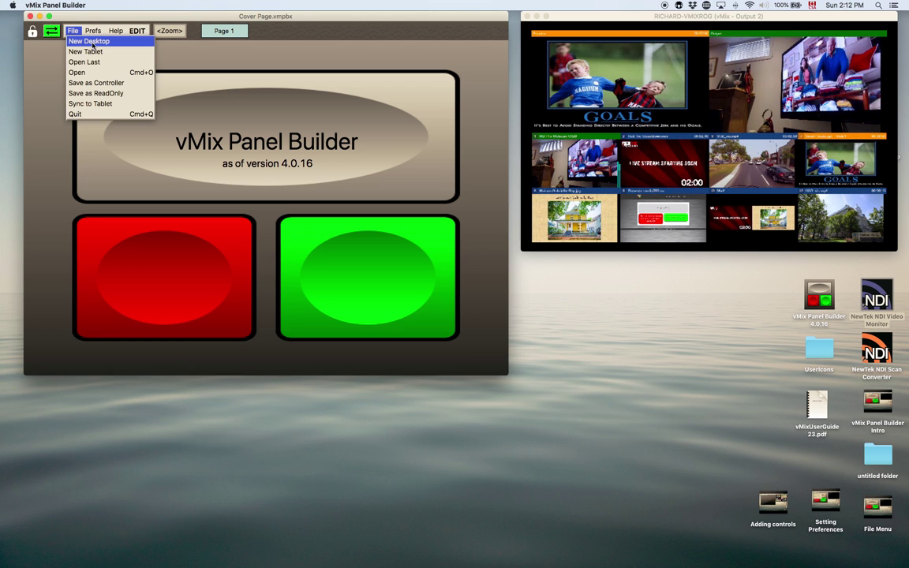
left_click(93, 42)
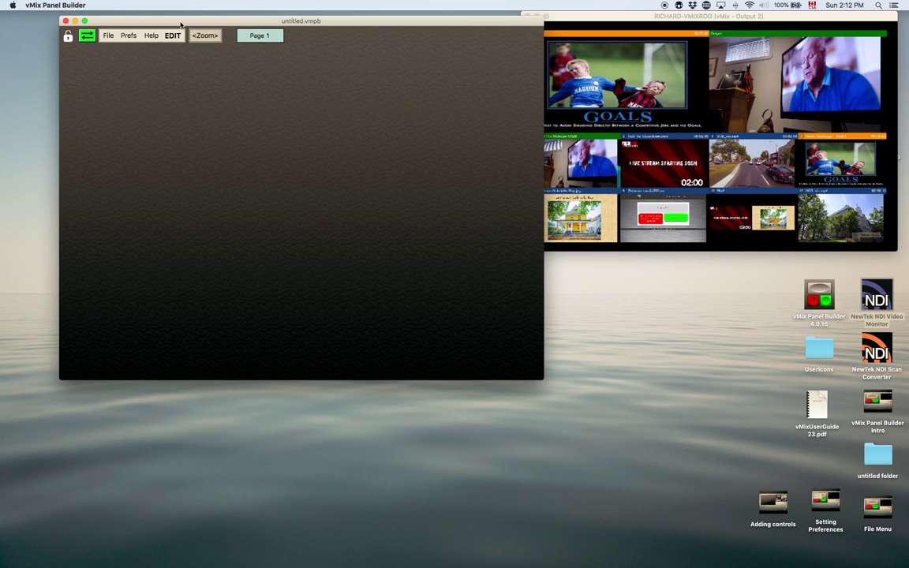
left_click_drag(186, 23, 164, 9)
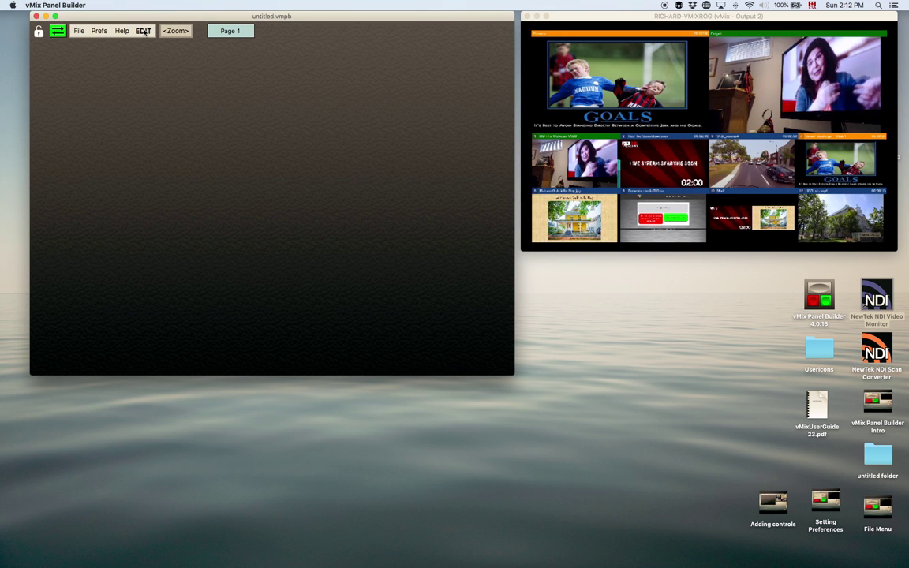
Turn on edit mode and move the object properties InfoBox to the right
left_click(144, 30)
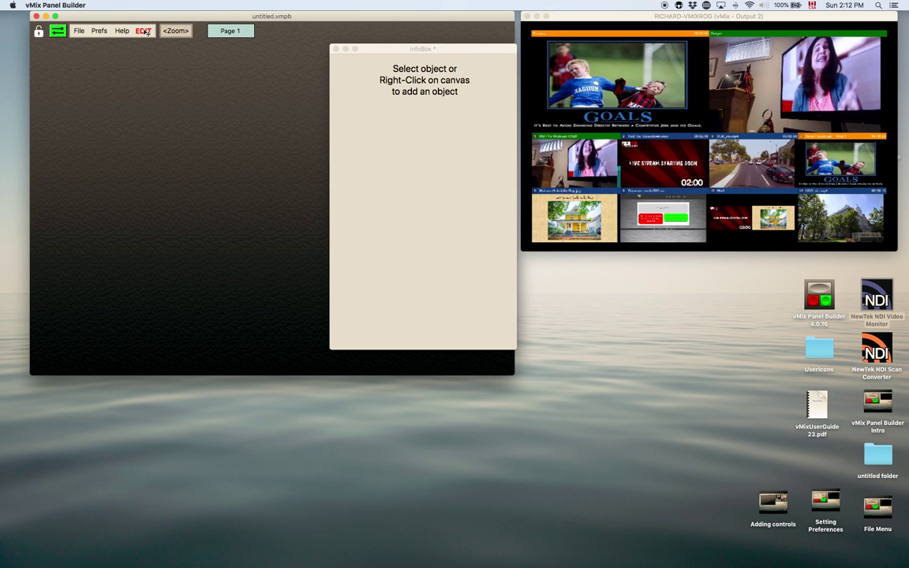
left_click_drag(438, 49, 479, 42)
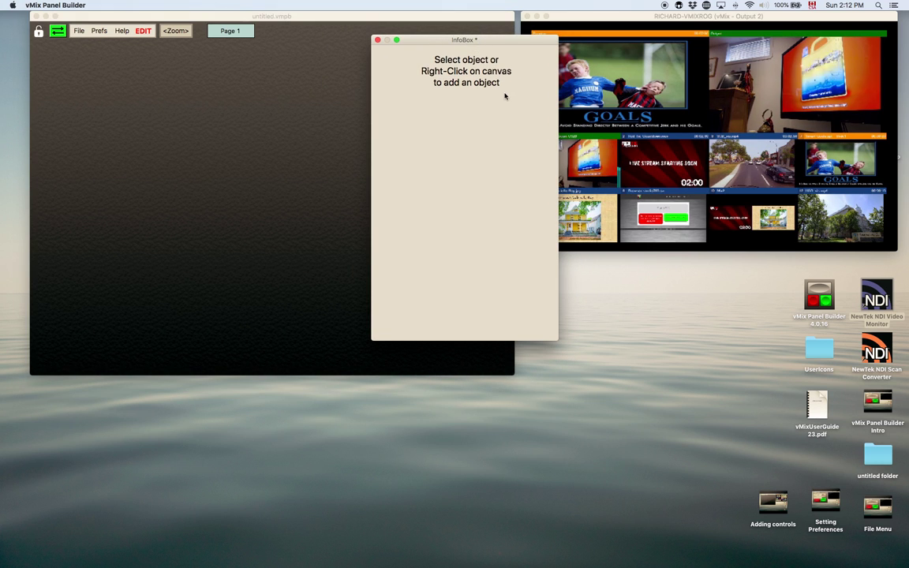
left_click_drag(449, 37, 472, 54)
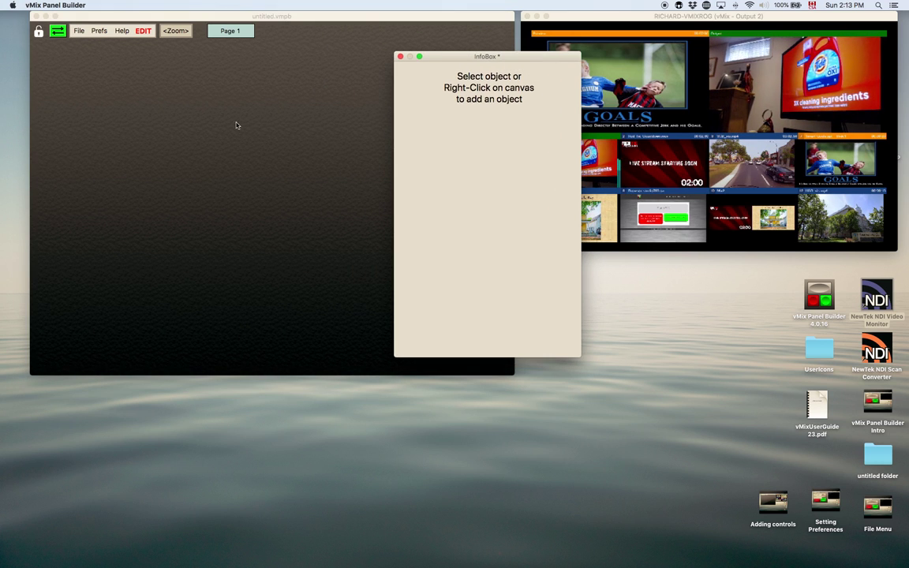
Add a green 60×60 colored button and place it at X 288, Y 160
right_click(186, 112)
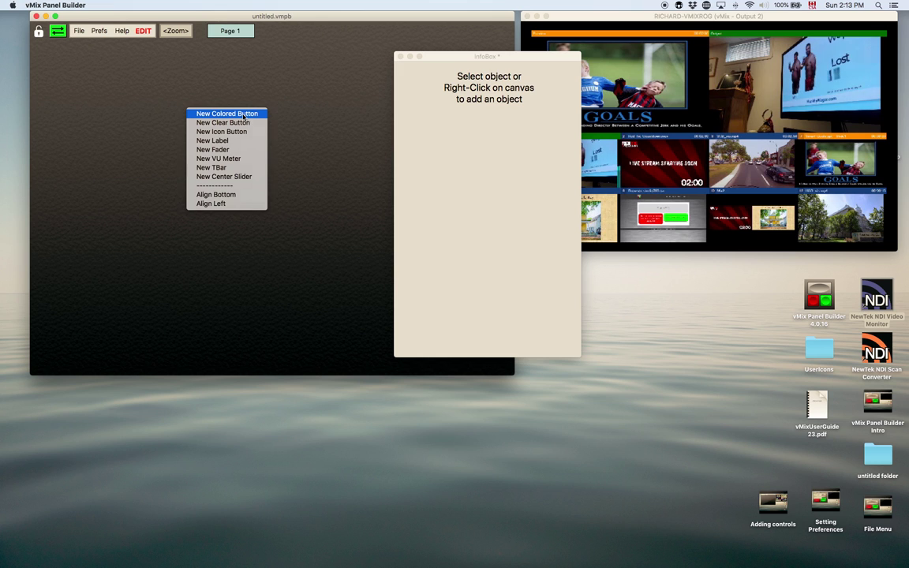
left_click(244, 116)
left_click_drag(187, 112, 182, 113)
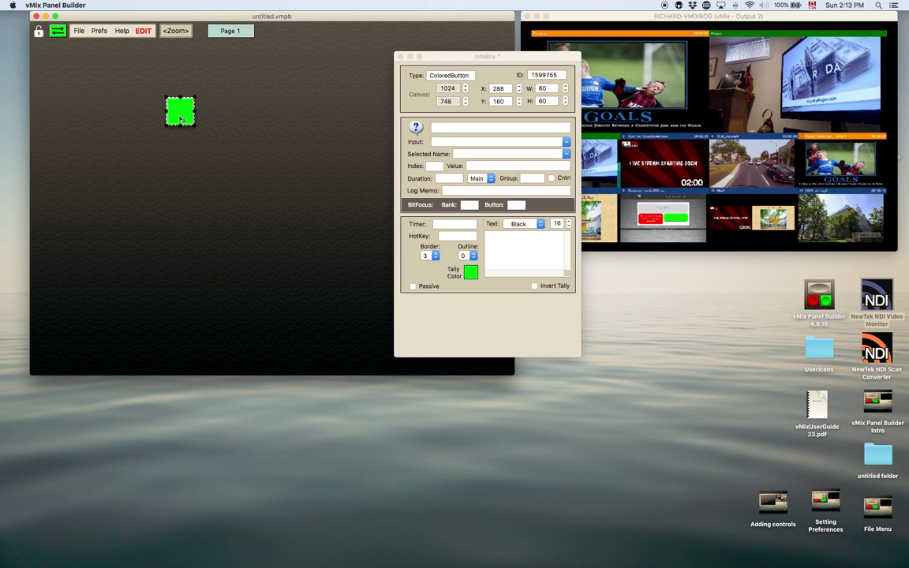
Give the green button the Transition > CutDirect function targeting the HD Pro Webcam C920 input
left_click(416, 128)
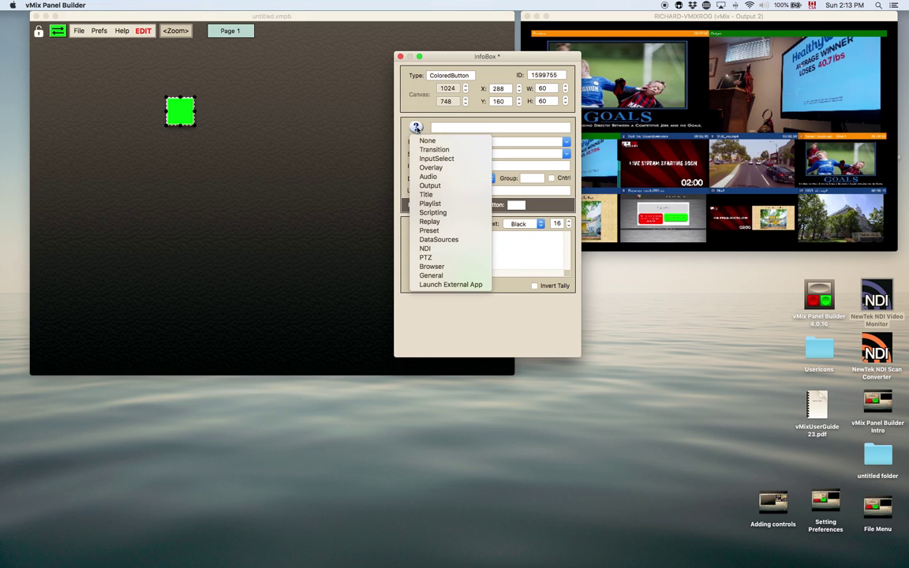
left_click(432, 150)
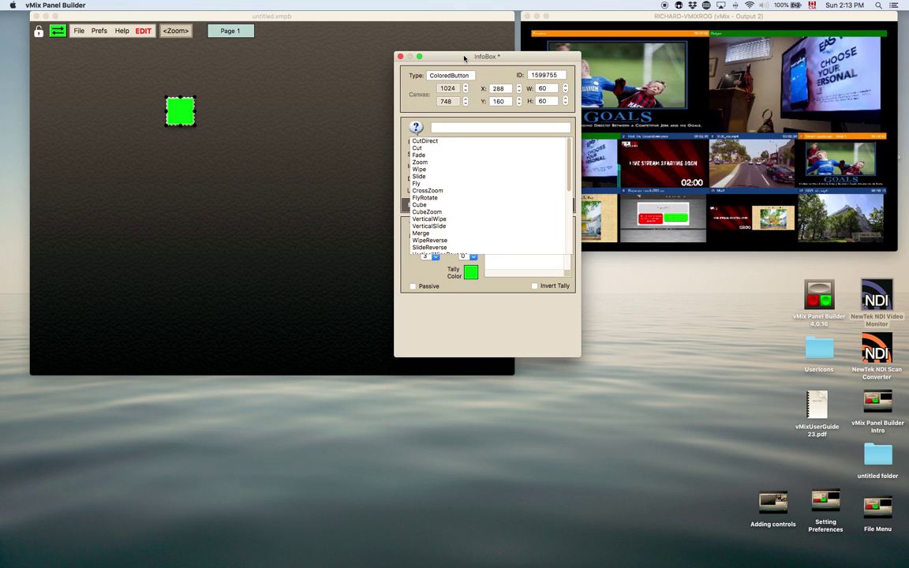
left_click_drag(465, 58, 426, 42)
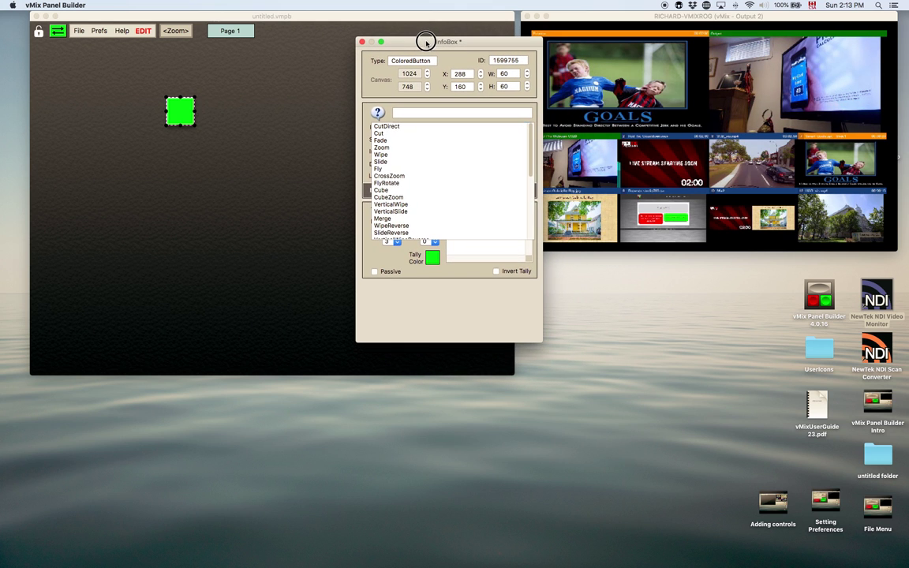
left_click(381, 120)
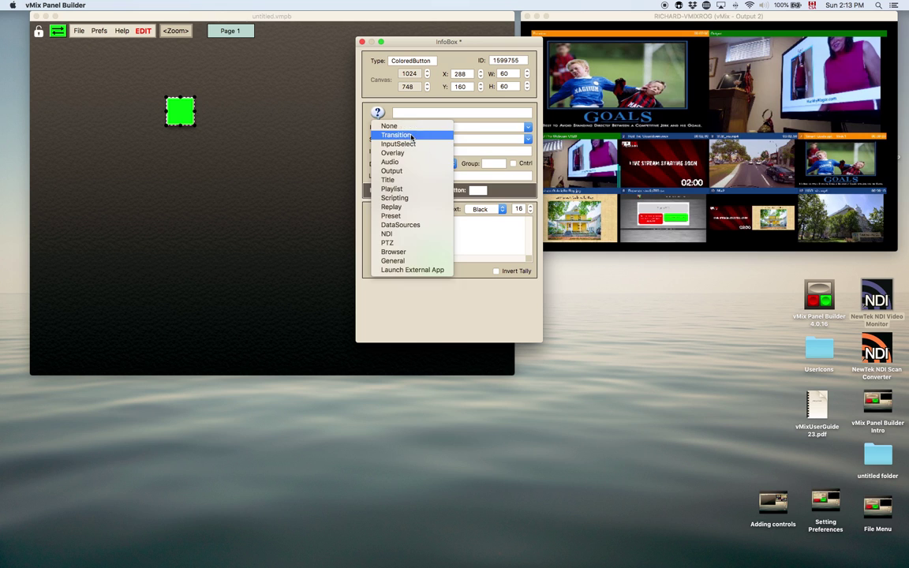
left_click(411, 135)
left_click(396, 126)
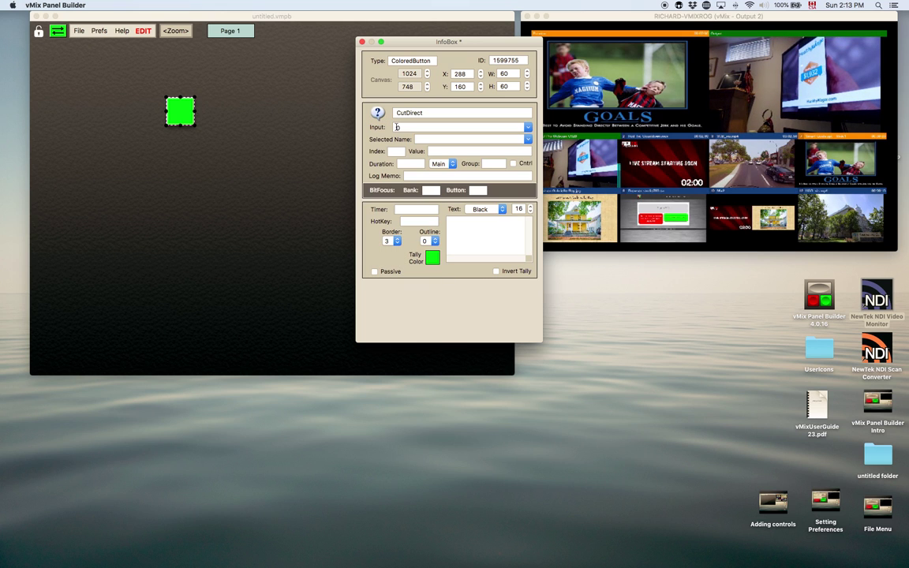
left_click(528, 129)
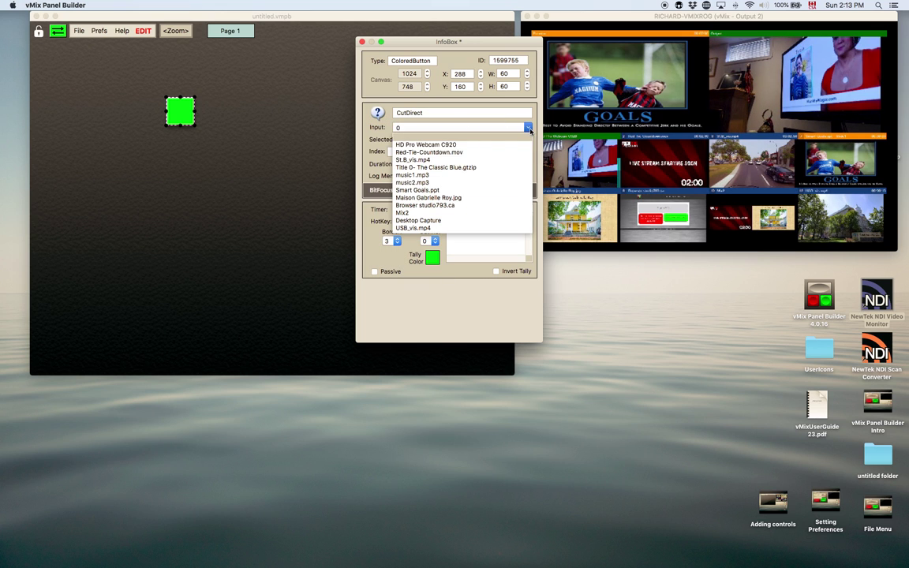
left_click(436, 146)
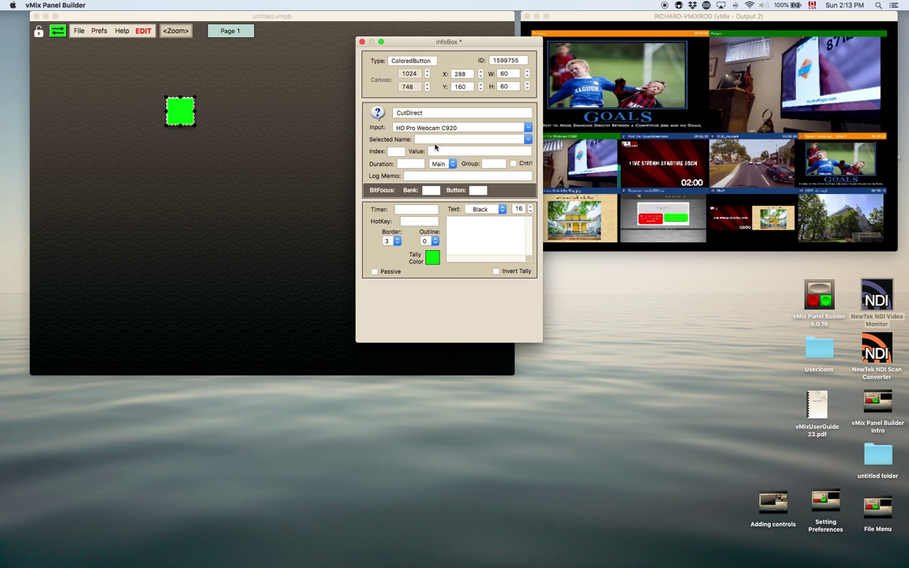
Set the button's tally color to Maraschino red
left_click(433, 258)
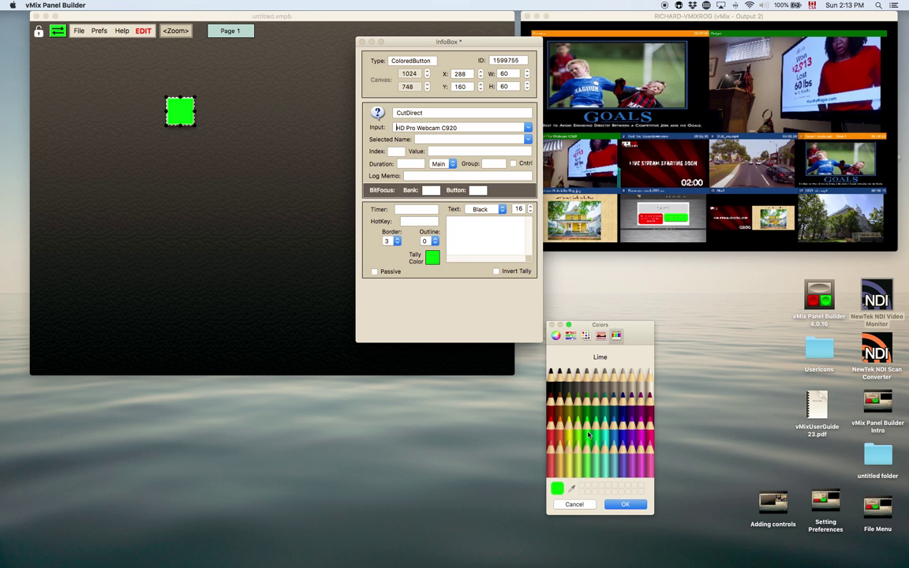
left_click(553, 432)
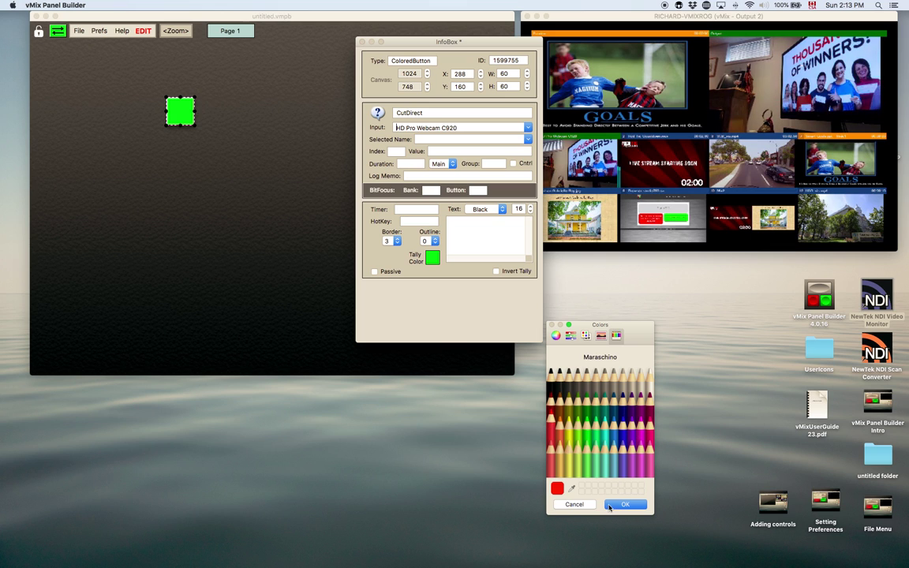
left_click(622, 504)
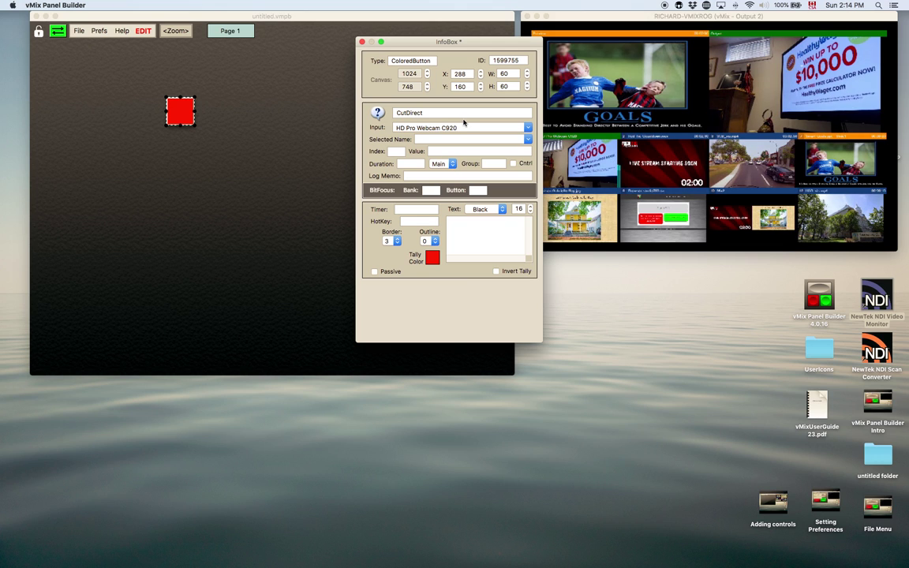
Duplicate the red button with Cmd+D and assign the copy to the Red-Tie-Countdown.mov input
left_click(191, 119)
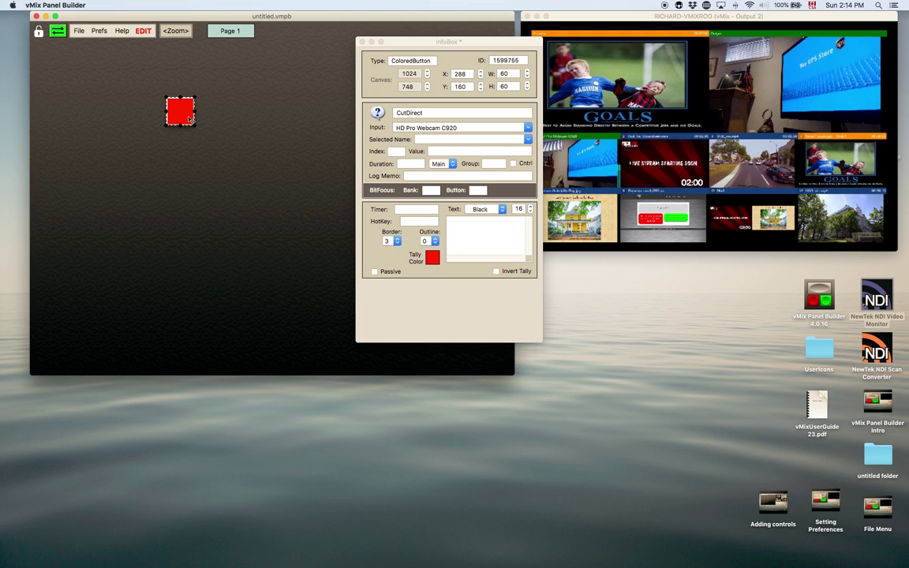
key("super+d")
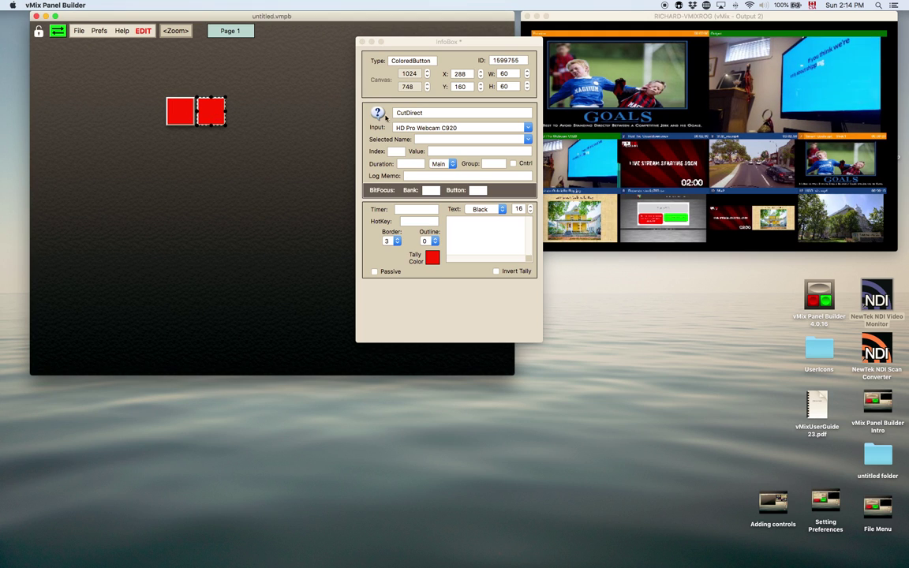
left_click(172, 102)
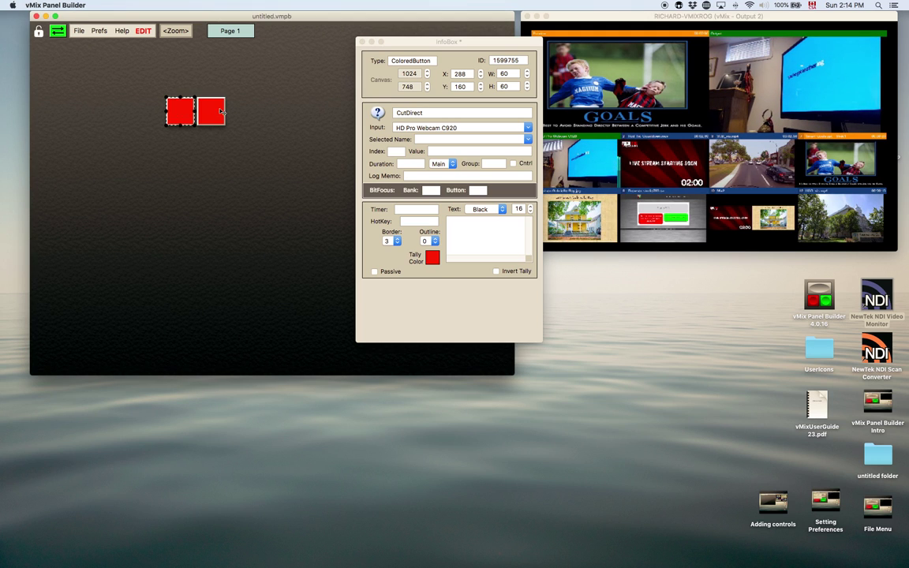
left_click(221, 112)
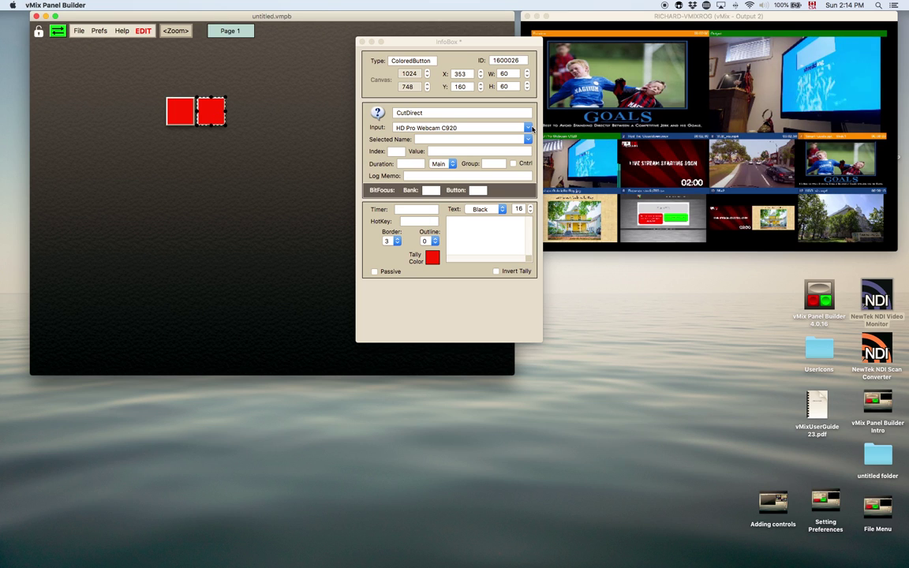
left_click(470, 128)
left_click(473, 153)
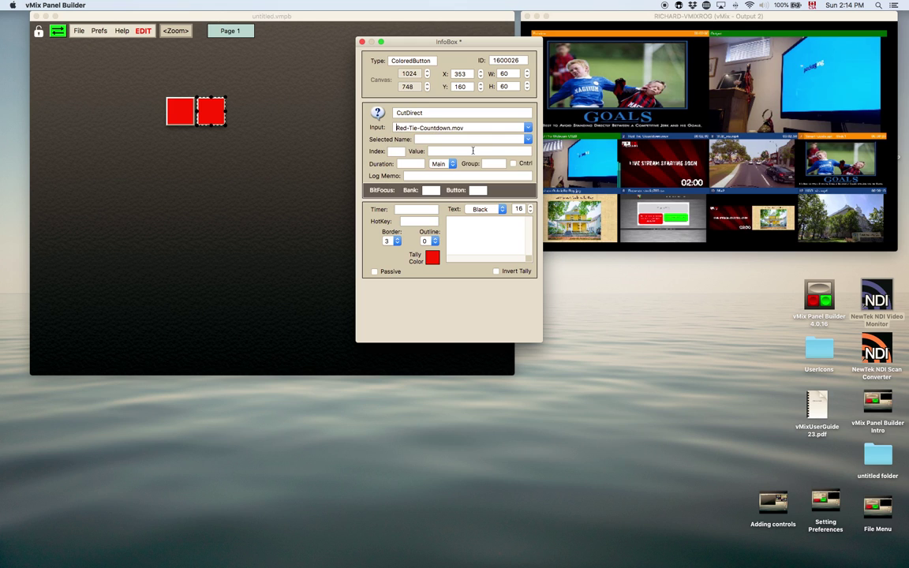
Close the properties panel and test cutting between countdown and webcam buttons, ending on the webcam
left_click(362, 42)
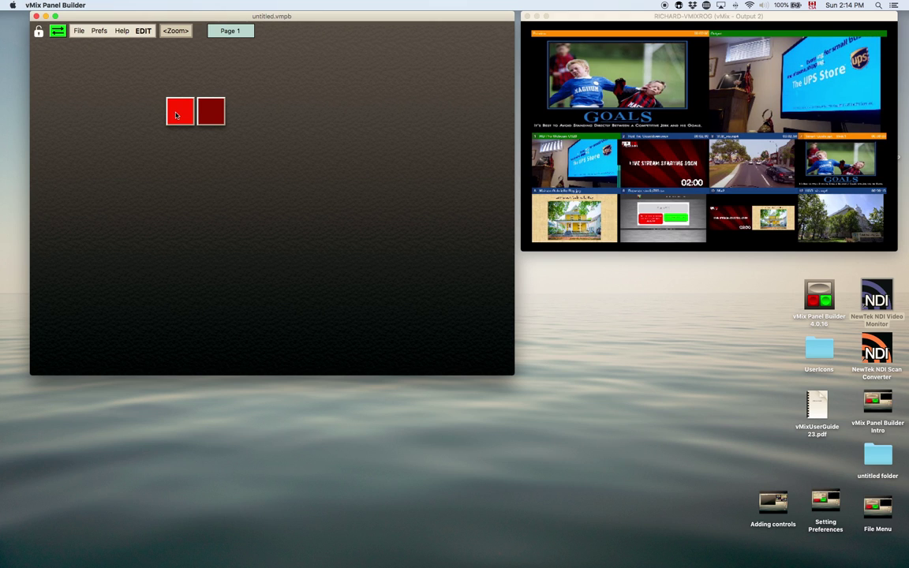
left_click(210, 112)
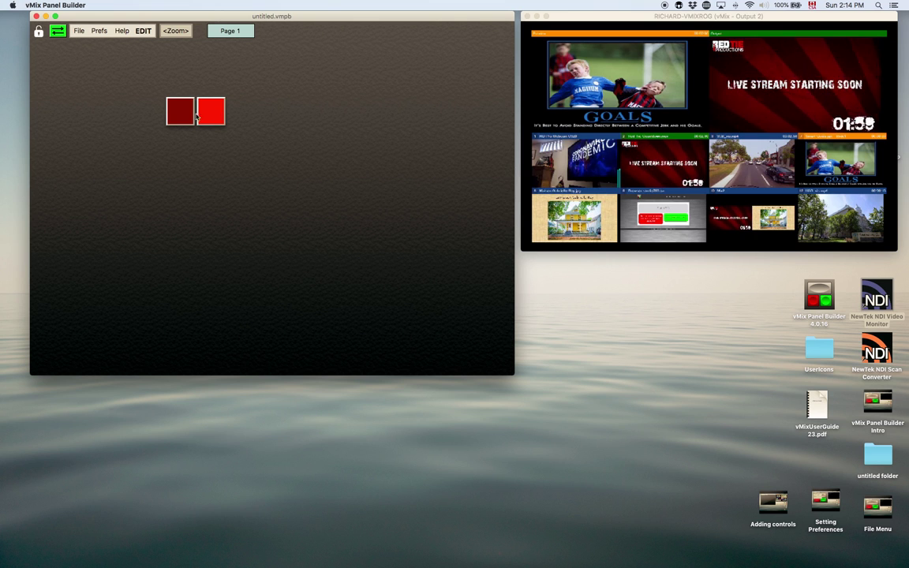
left_click(197, 116)
left_click(209, 115)
left_click(178, 110)
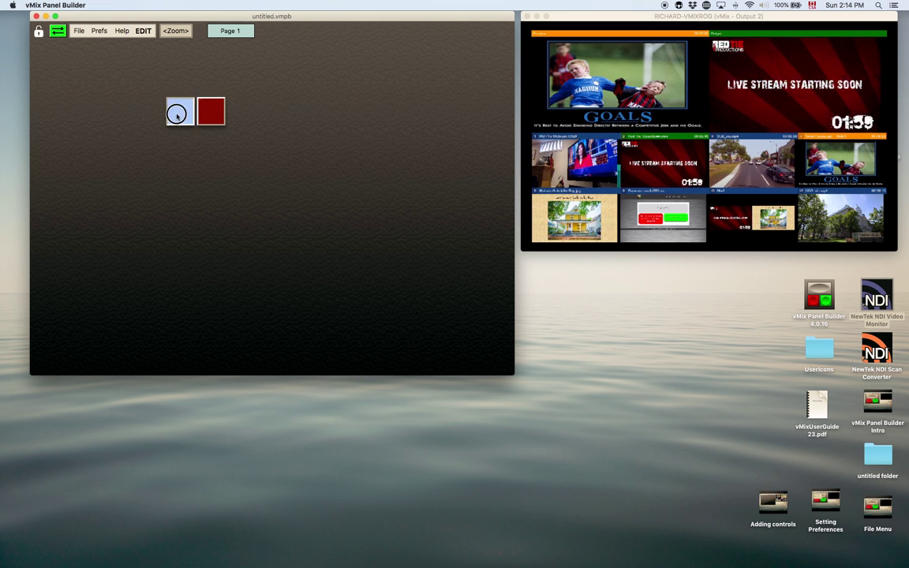
left_click(201, 117)
left_click(178, 112)
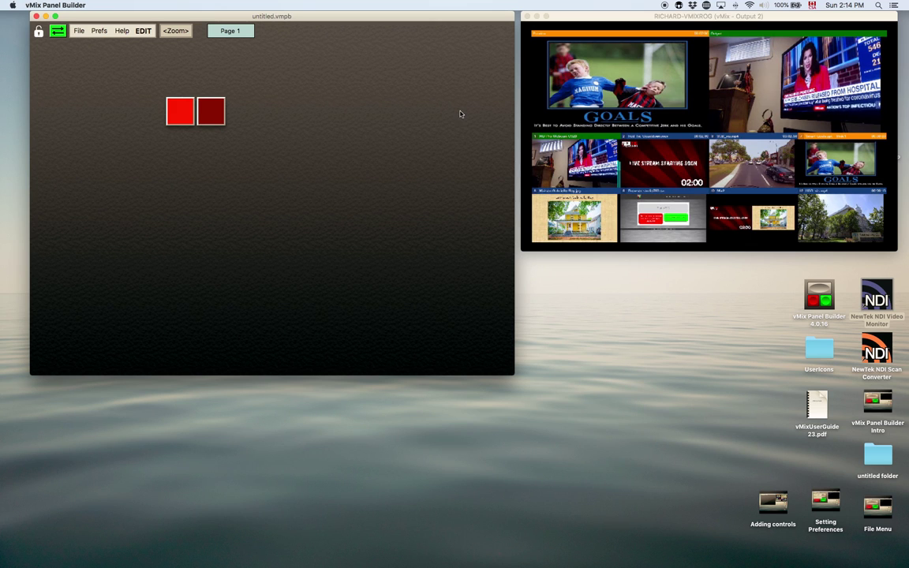
left_click(213, 111)
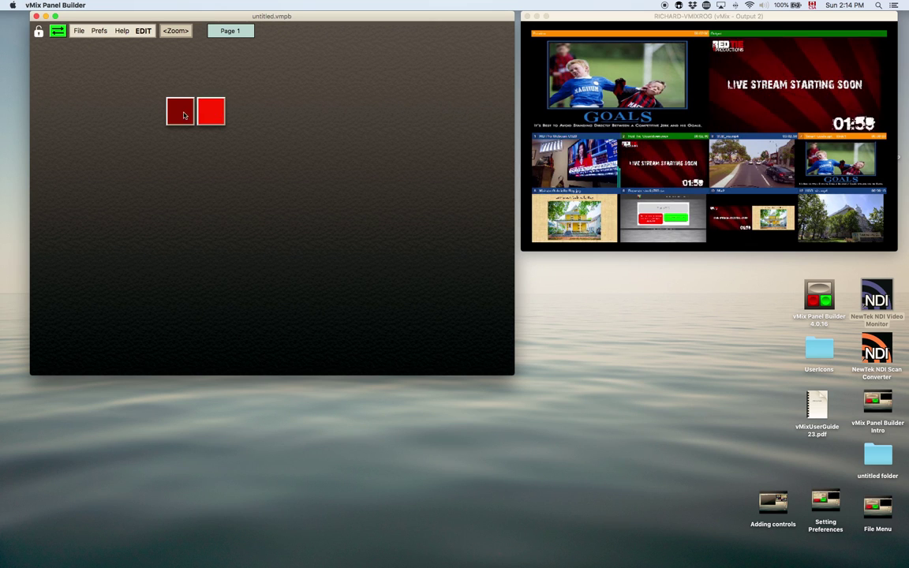
left_click(181, 114)
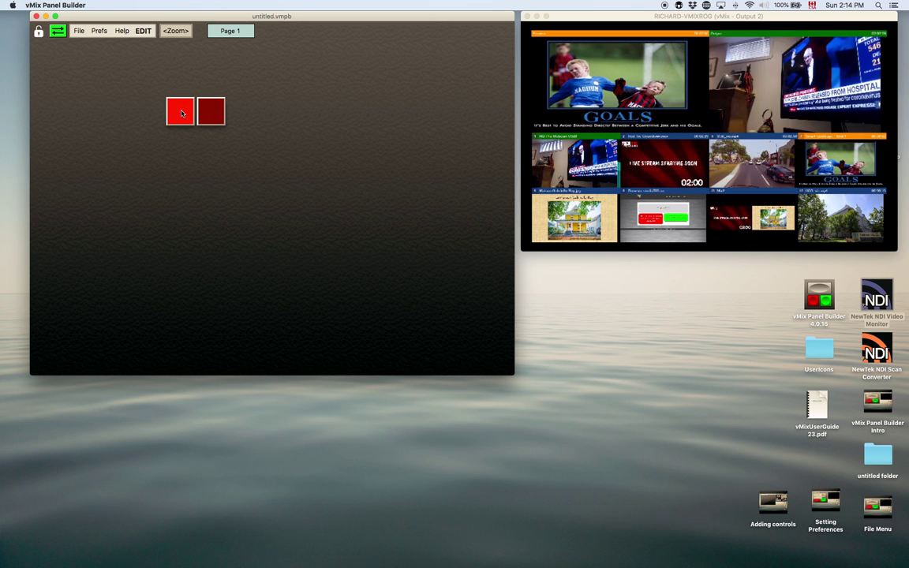
Re-enter edit mode and add a round clear button below the left red square
left_click(141, 31)
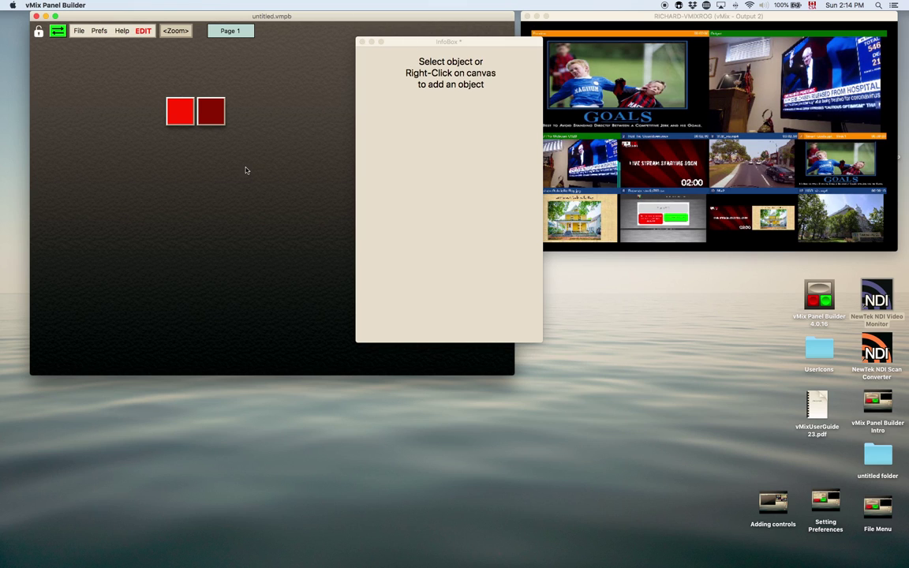
left_click_drag(442, 41, 513, 56)
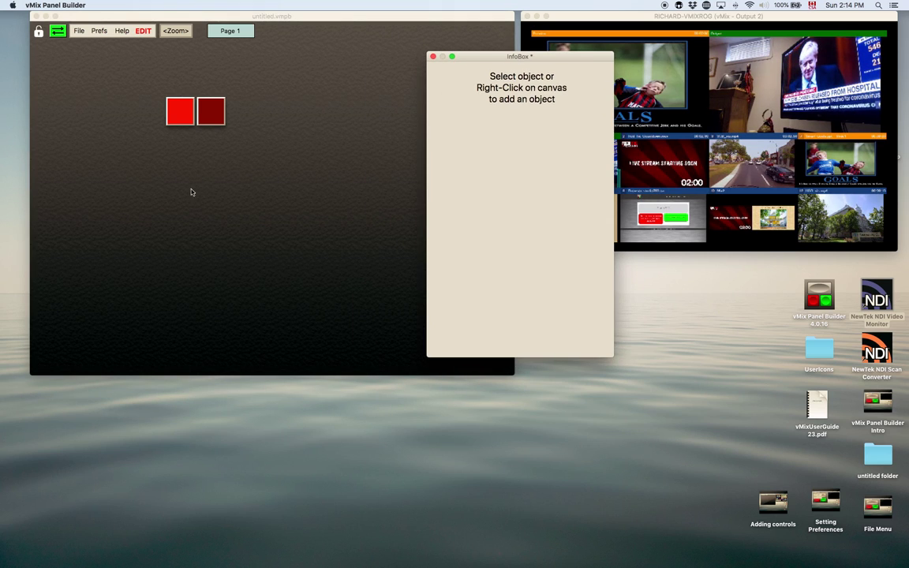
right_click(191, 150)
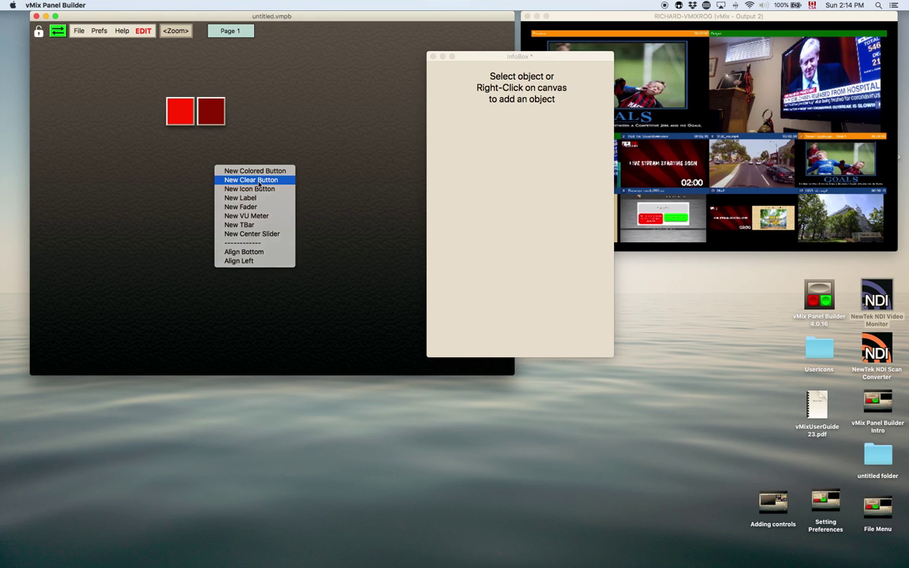
left_click(227, 161)
left_click_drag(213, 172, 181, 160)
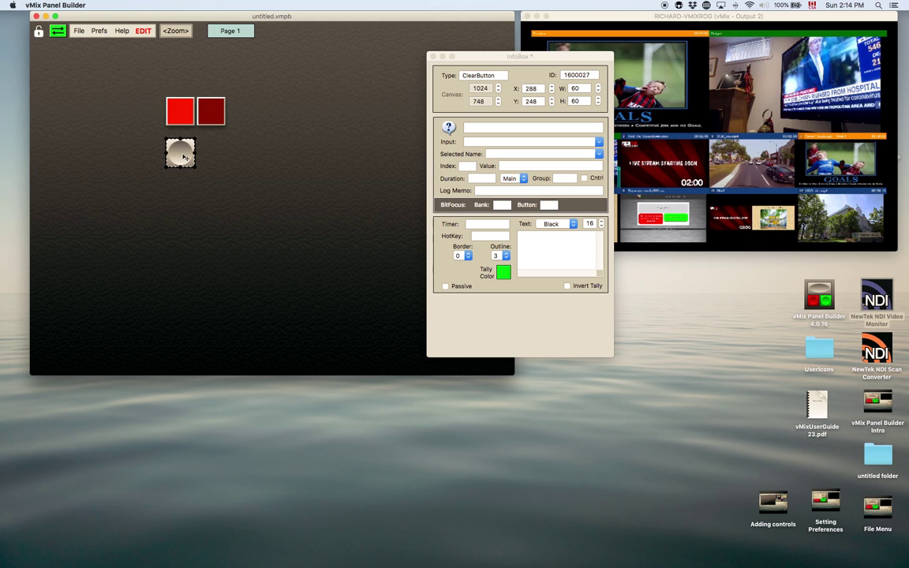
Set the clear button to Transition > CutDirect on the HD Pro Webcam C920 input
left_click(449, 129)
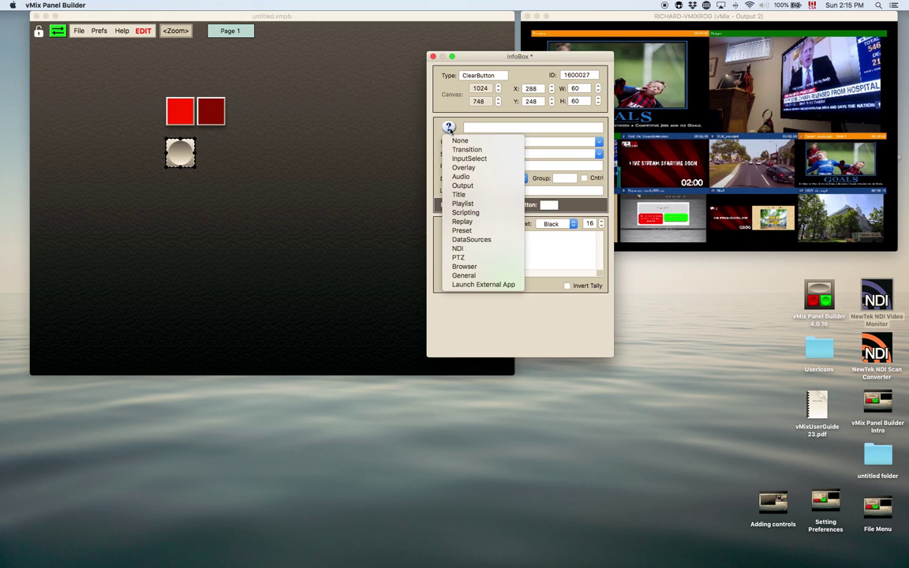
left_click(472, 150)
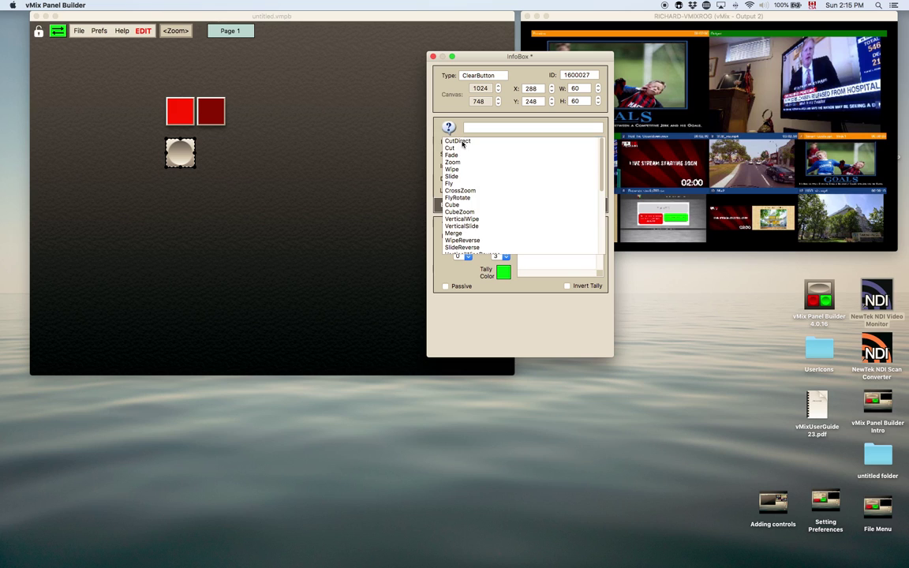
left_click(463, 141)
left_click(598, 142)
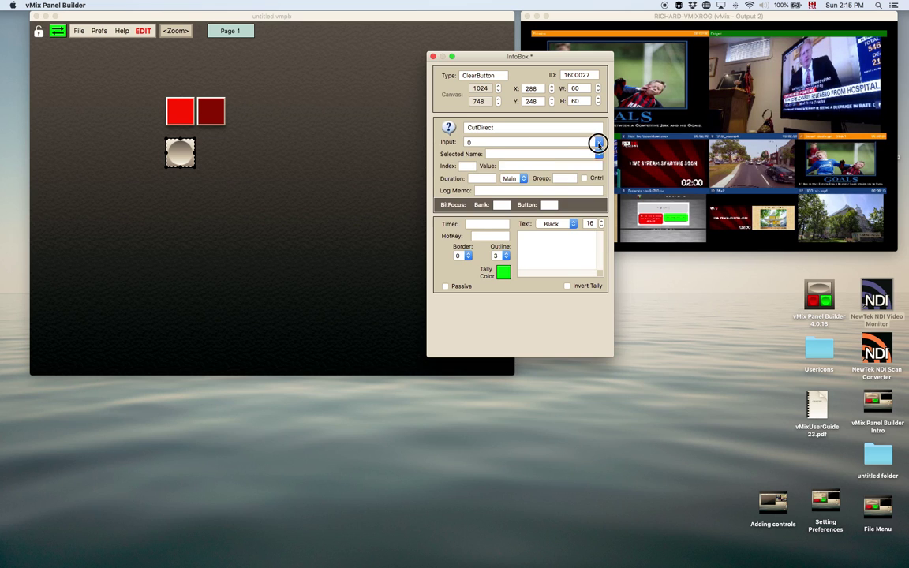
left_click(485, 160)
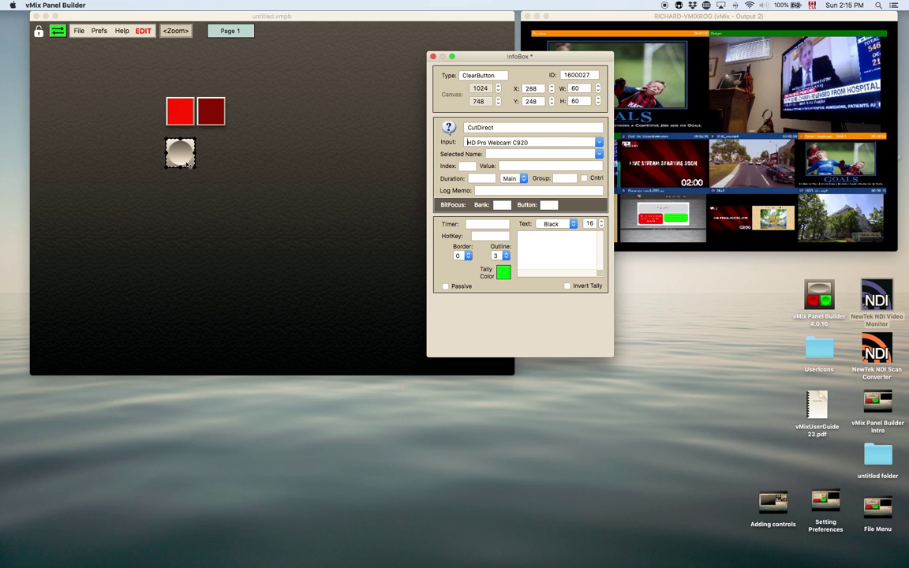
Make the clear button's tally color red
left_click(502, 272)
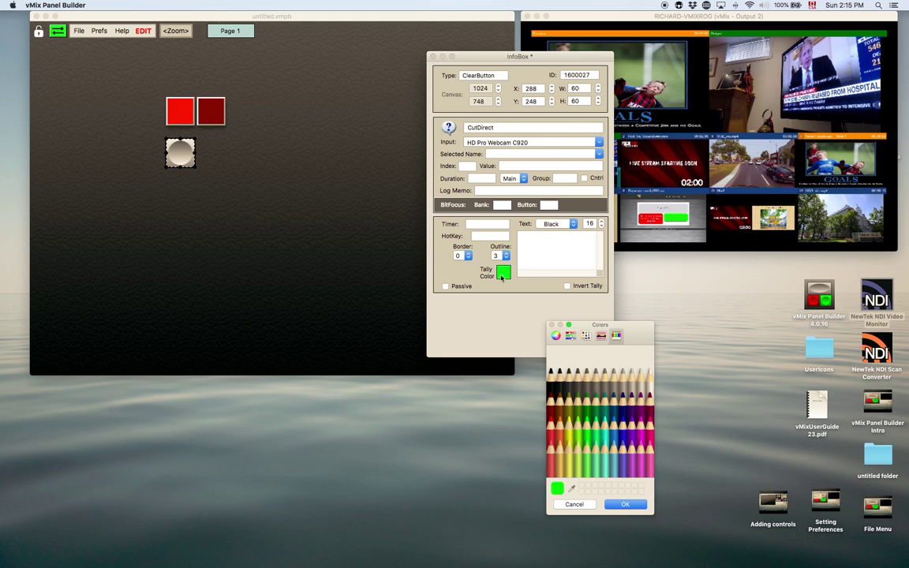
left_click(557, 439)
left_click(637, 506)
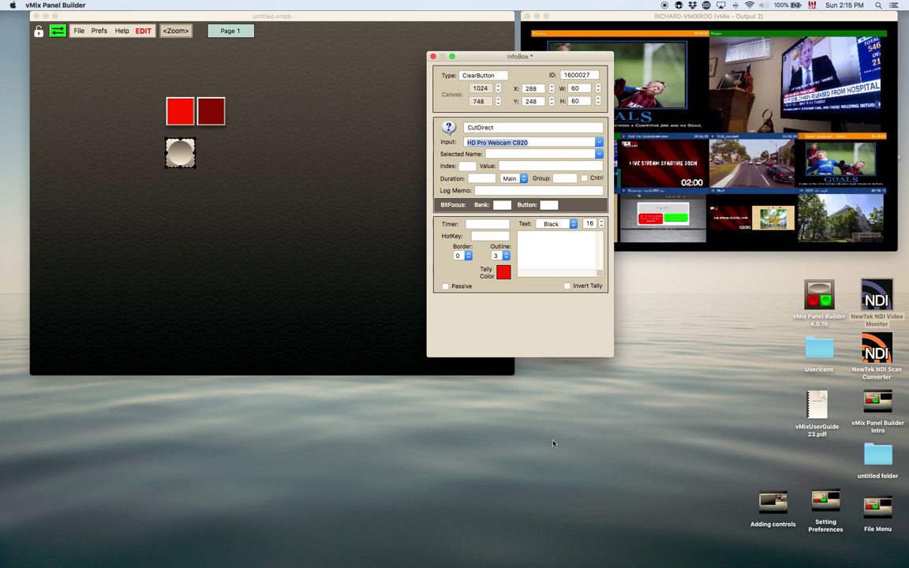
left_click(181, 162)
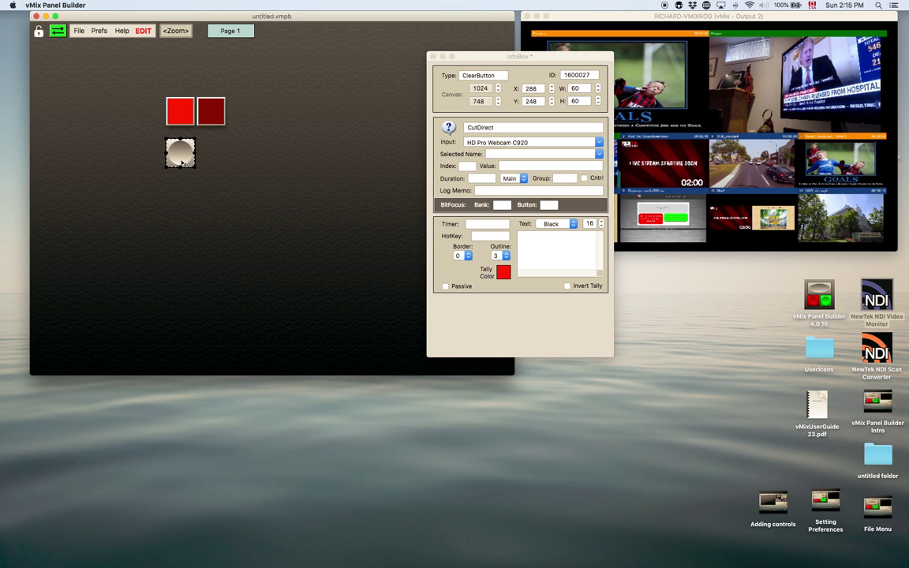
Duplicate the clear button, point the copy at Red-Tie-Countdown.mov, and exit edit mode
key("super+d")
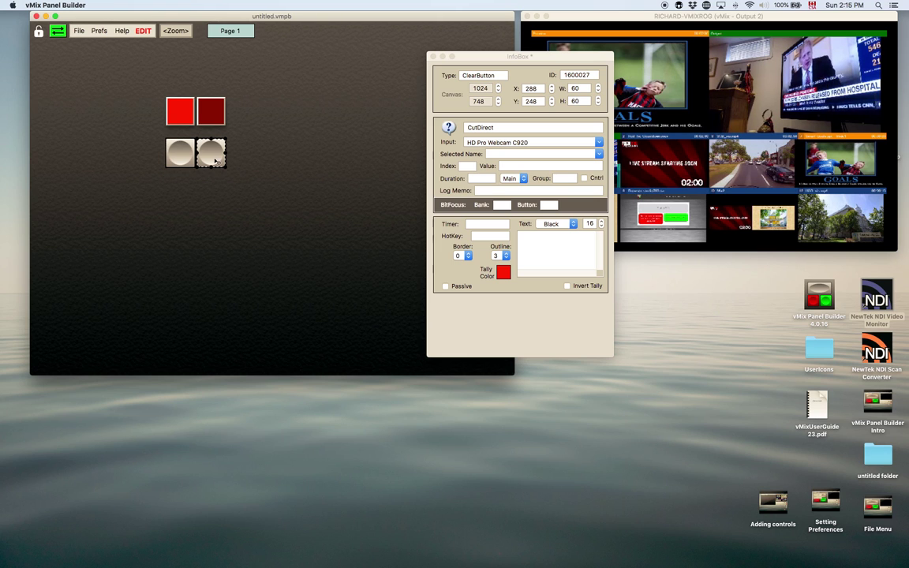
left_click(599, 142)
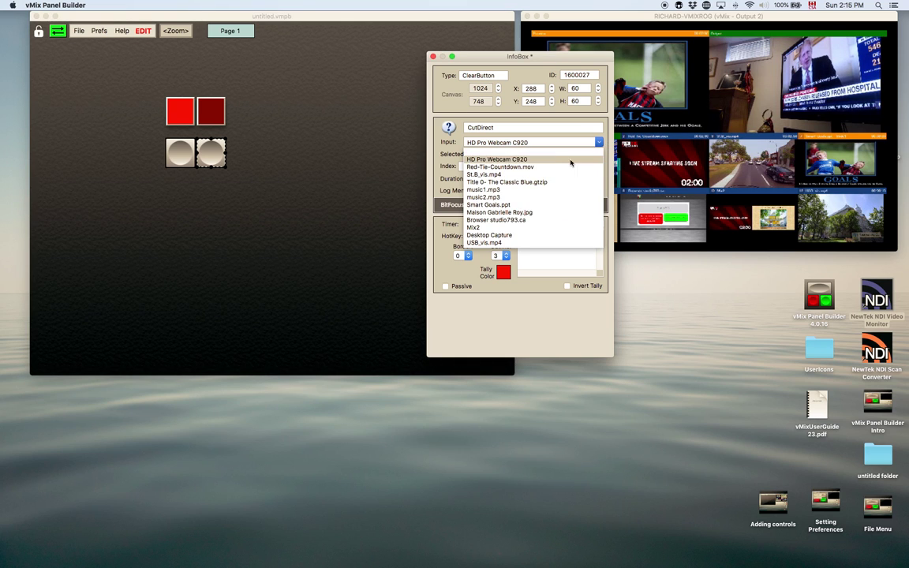
left_click(540, 169)
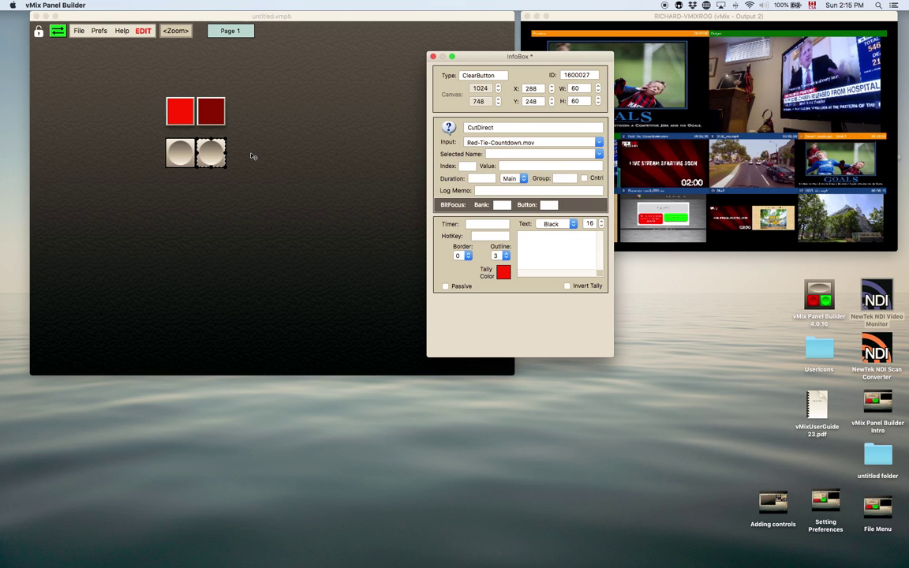
left_click(252, 156)
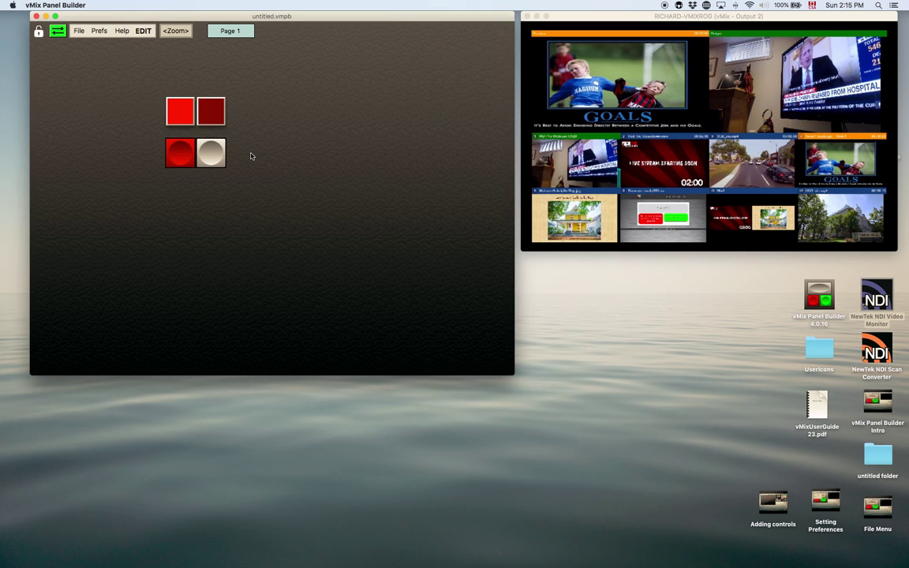
left_click(205, 156)
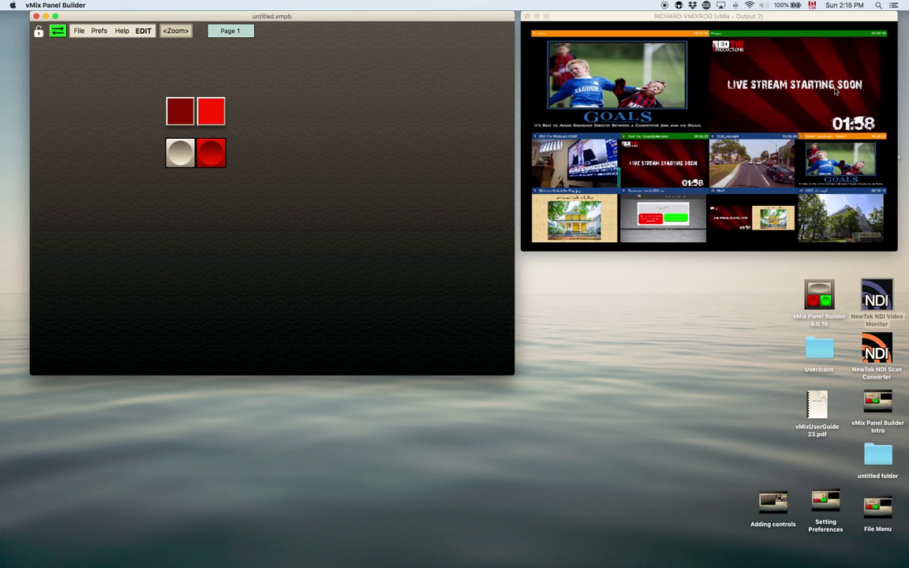
left_click(209, 152)
left_click(209, 153)
left_click(177, 146)
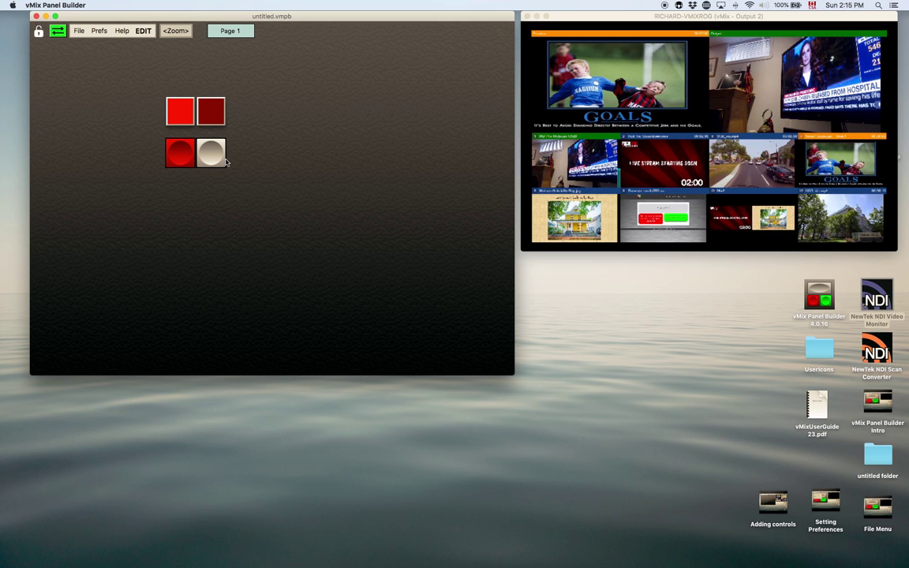
In edit mode, add an icon button below the round clear buttons
left_click(143, 32)
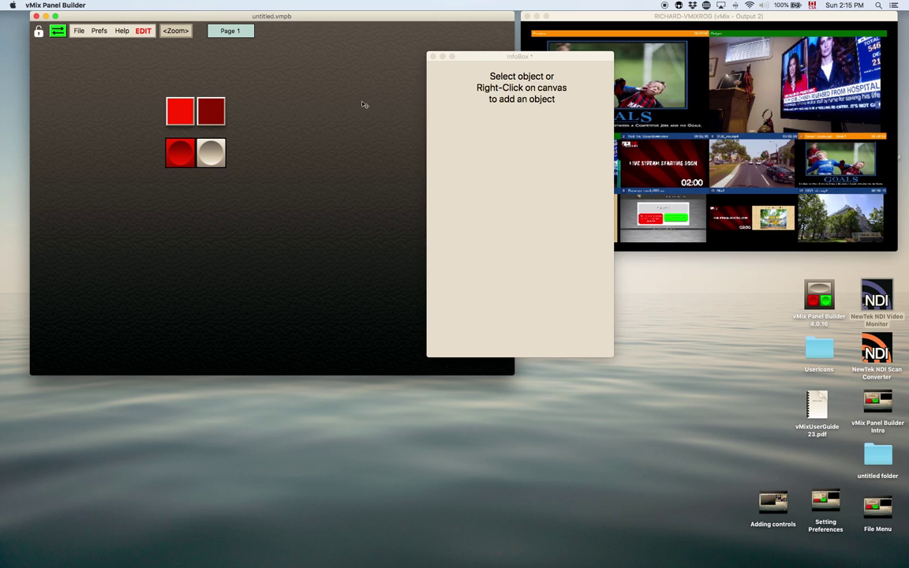
right_click(263, 114)
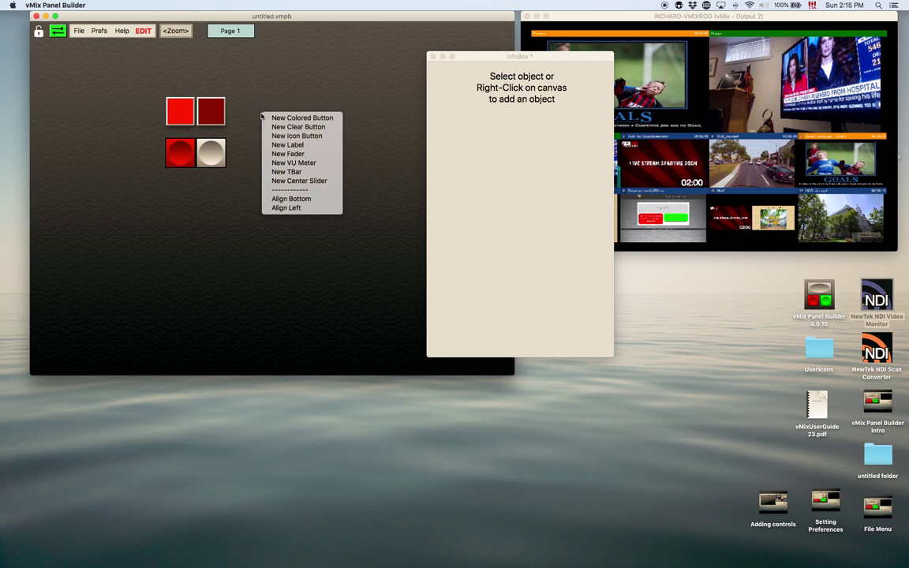
left_click(312, 137)
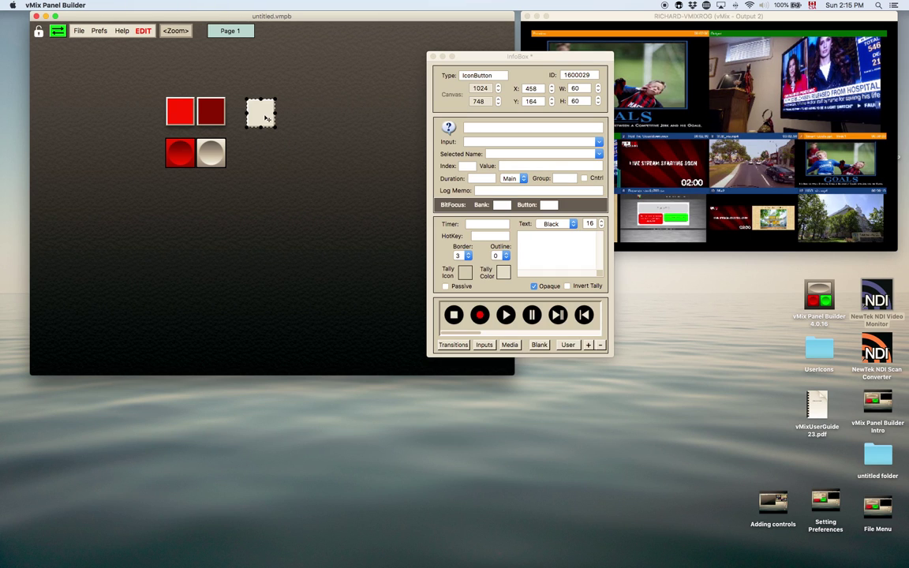
left_click_drag(267, 117, 185, 206)
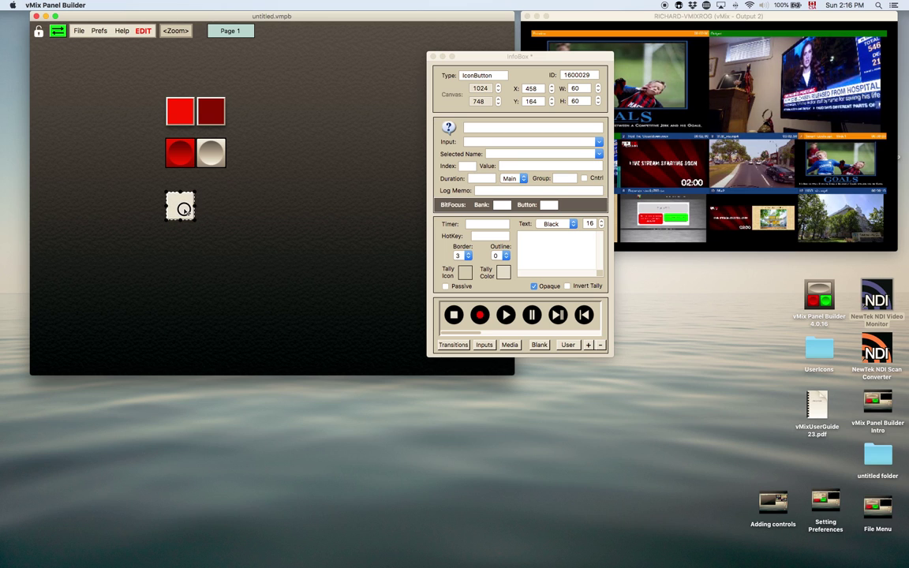
Set the icon button to CutDirect on the HD Pro Webcam C920 input
left_click(466, 142)
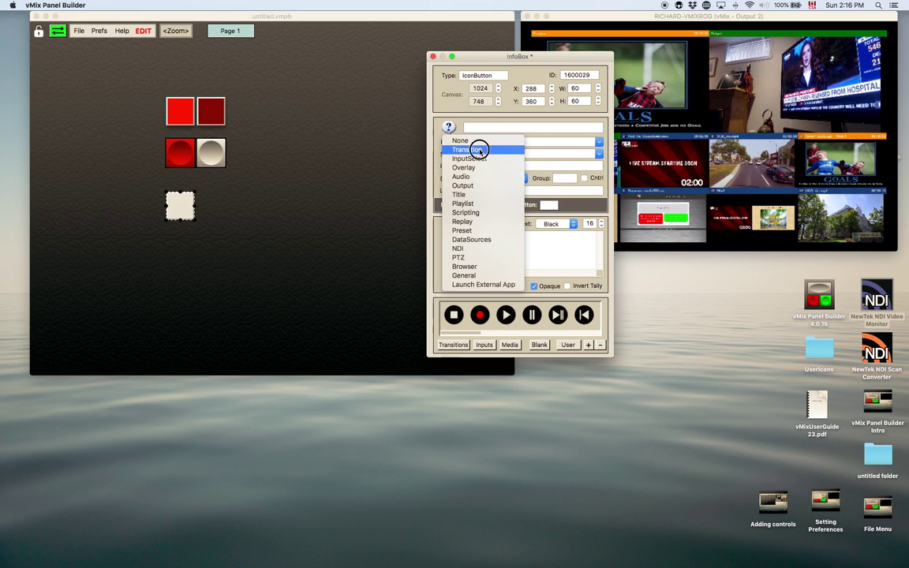
left_click(479, 150)
left_click(466, 141)
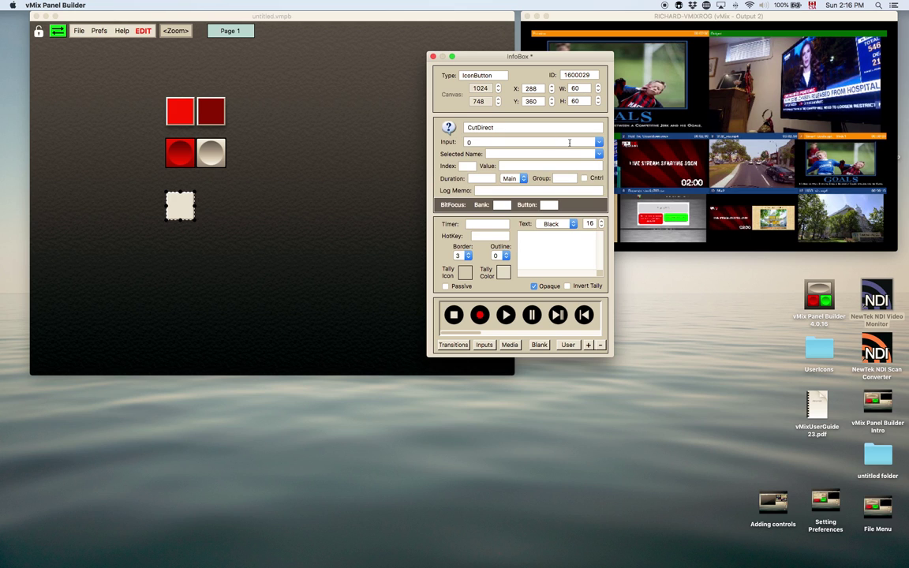
left_click(599, 142)
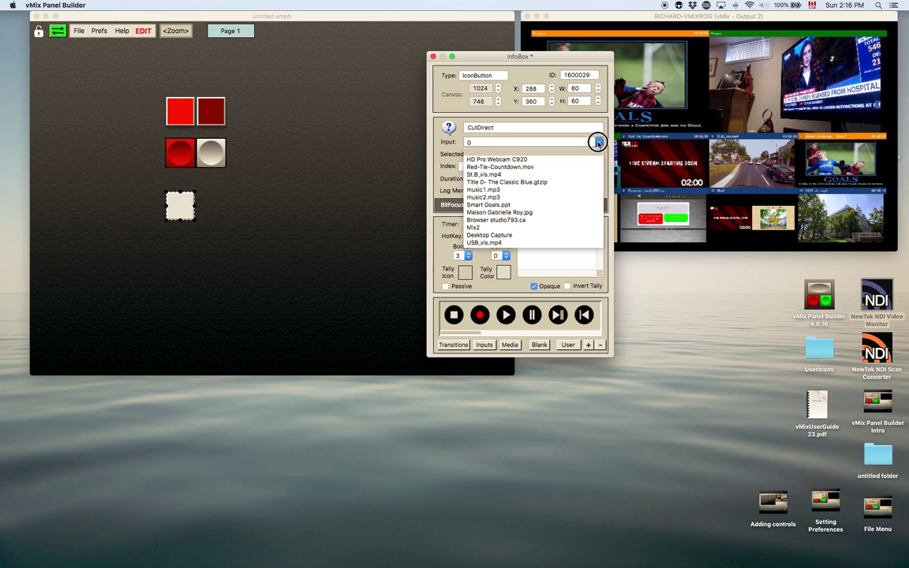
left_click(543, 160)
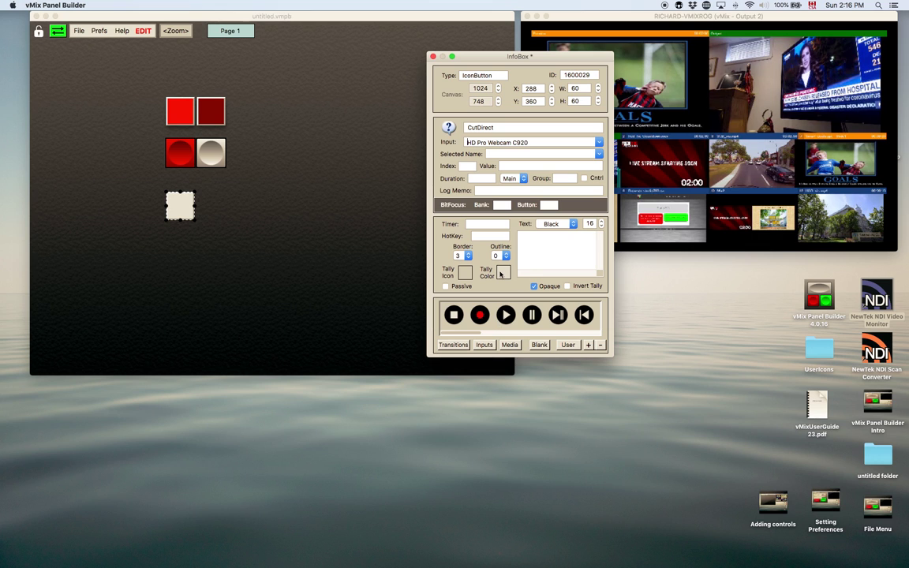
Browse the Transitions, Inputs, Media and User icon sets, then assign the Media stop icon
left_click(453, 344)
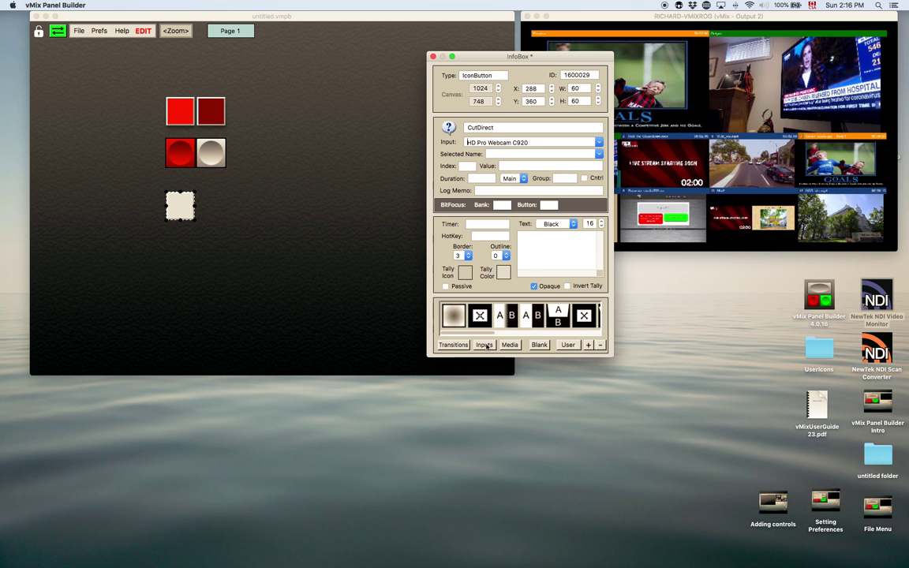
left_click(485, 344)
left_click(508, 345)
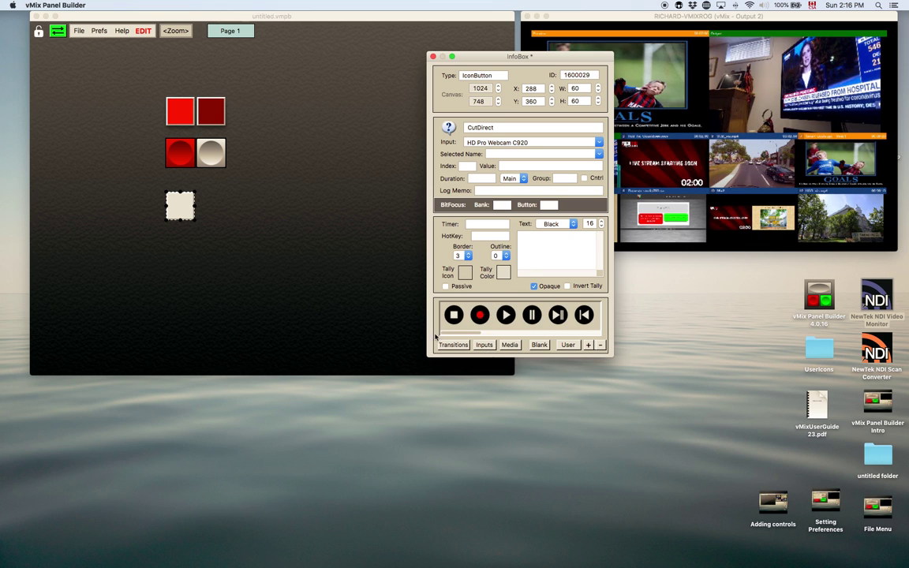
mouse_move(454, 332)
left_mouse_down()
mouse_move(562, 332)
mouse_move(444, 332)
left_mouse_up()
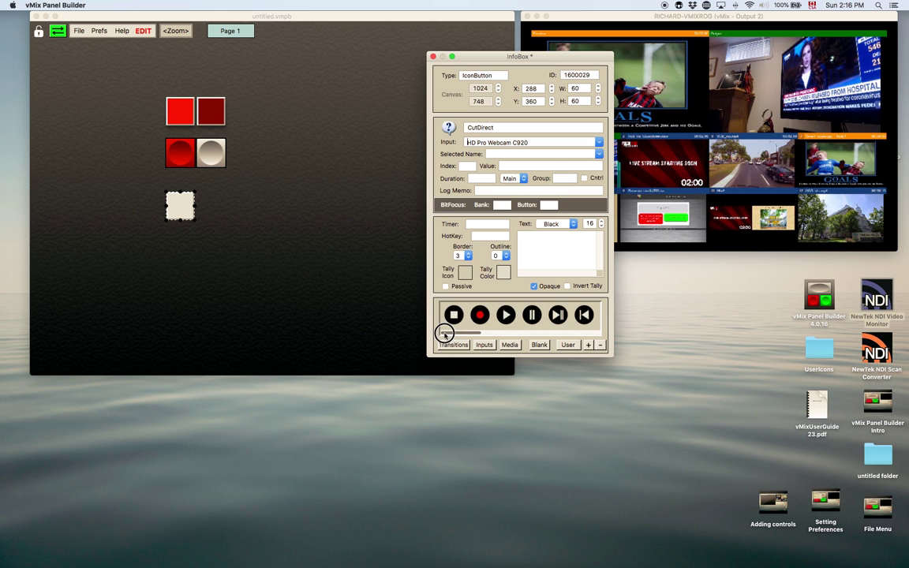
left_click(565, 346)
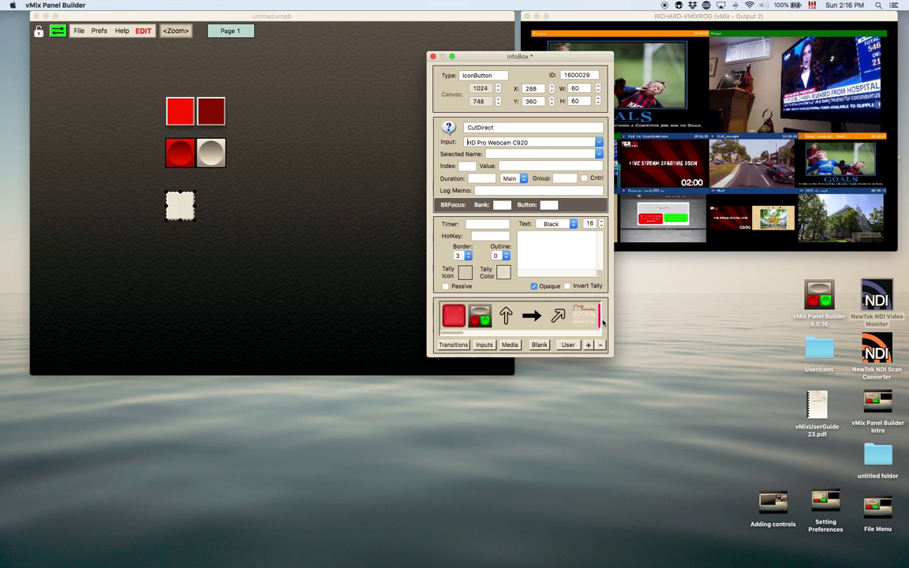
mouse_move(444, 334)
left_mouse_down()
mouse_move(586, 330)
mouse_move(433, 332)
left_mouse_up()
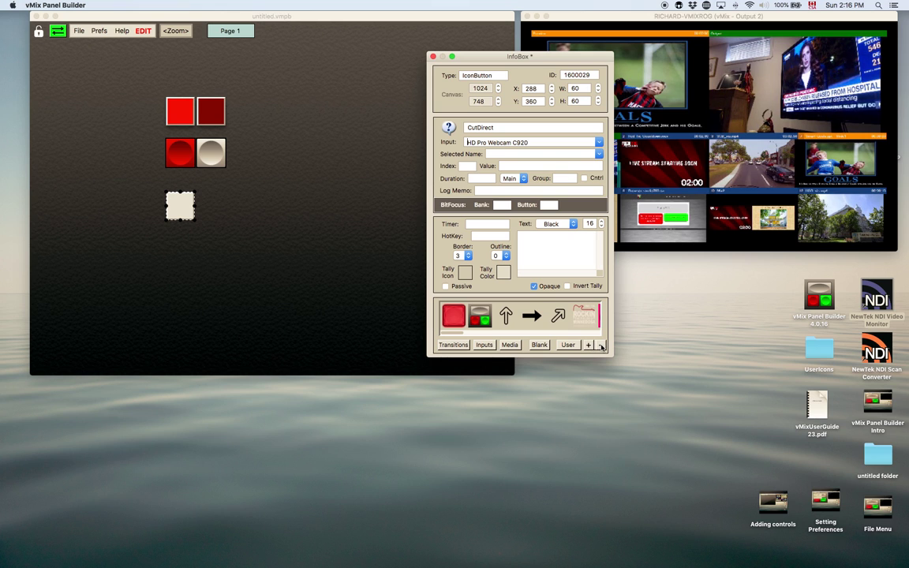
left_click(510, 345)
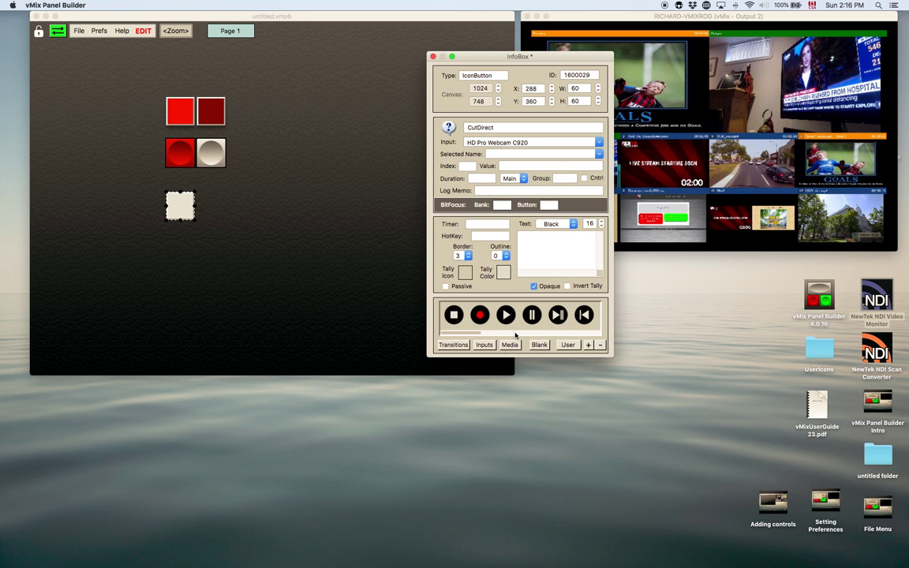
mouse_move(459, 332)
left_mouse_down()
mouse_move(443, 335)
mouse_move(535, 329)
mouse_move(413, 327)
mouse_move(454, 322)
left_mouse_up()
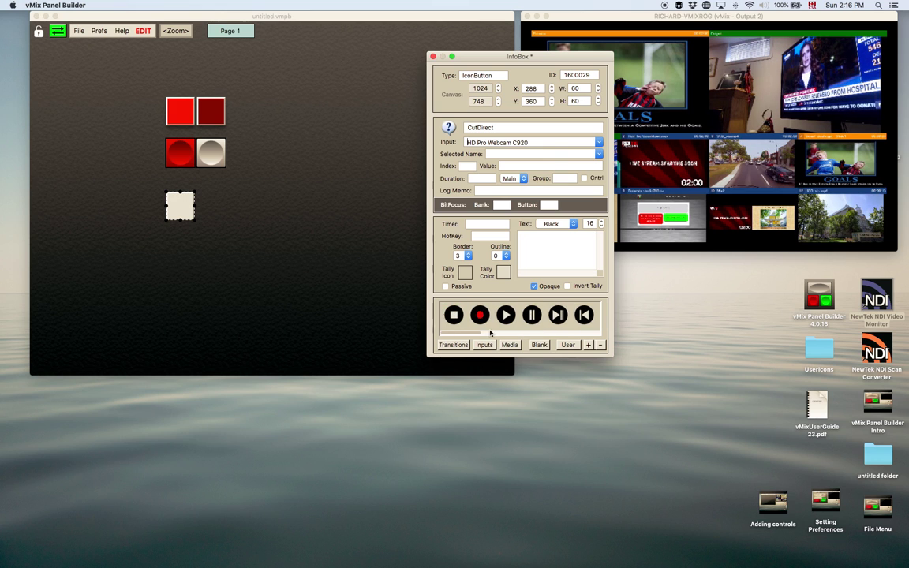
left_click(457, 319)
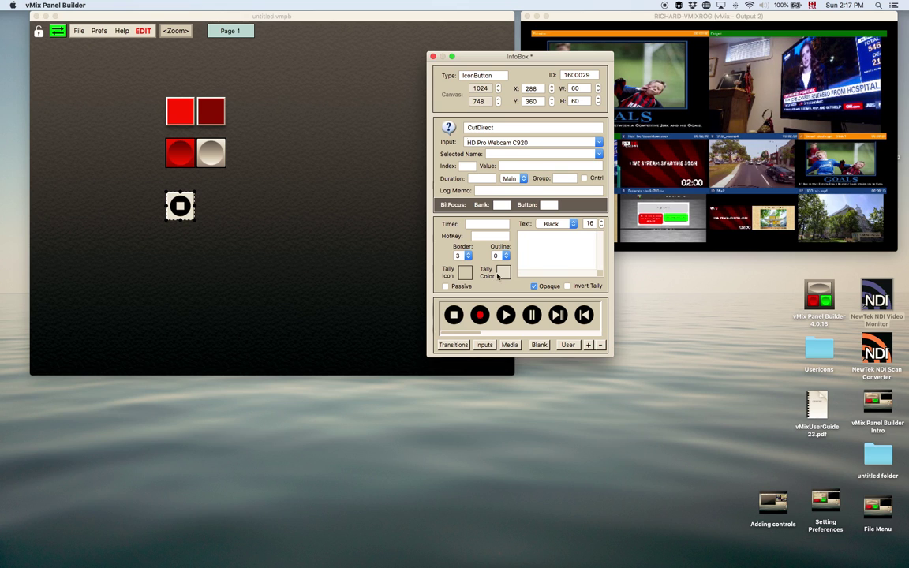
Give the stop button a Maraschino red tally colour
left_click(502, 273)
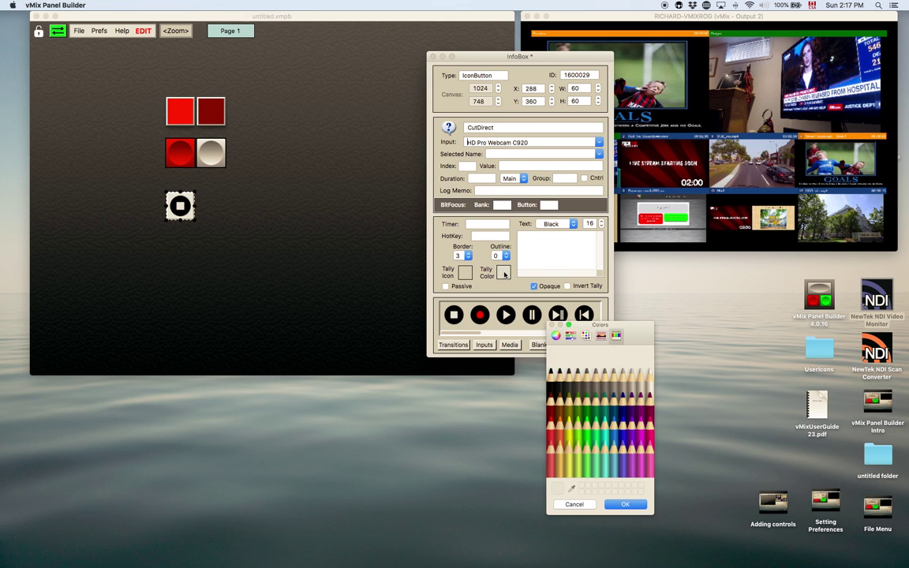
left_click(557, 431)
left_click(628, 505)
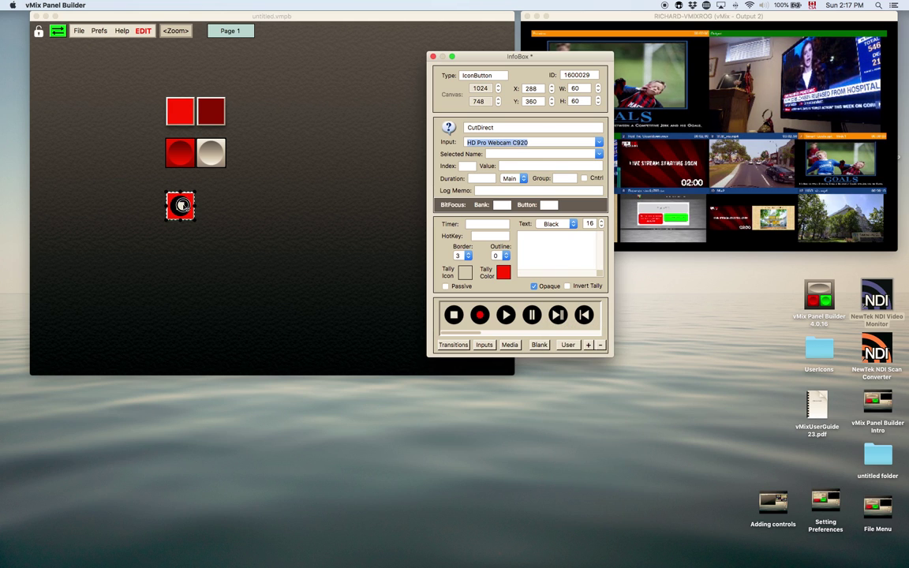
Clone the stop button so a copy sits directly to its right
left_click(186, 205)
right_click(183, 206)
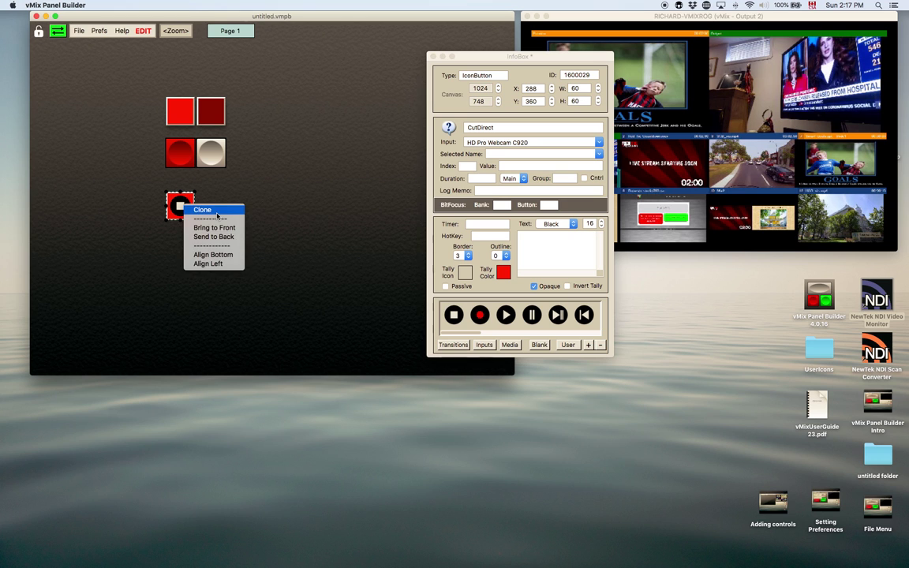
left_click(207, 207)
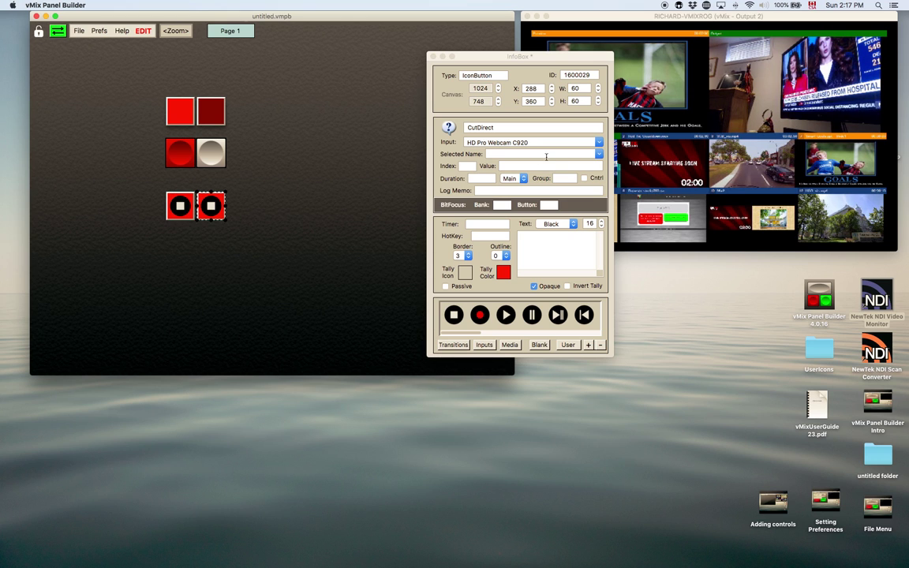
left_click(599, 144)
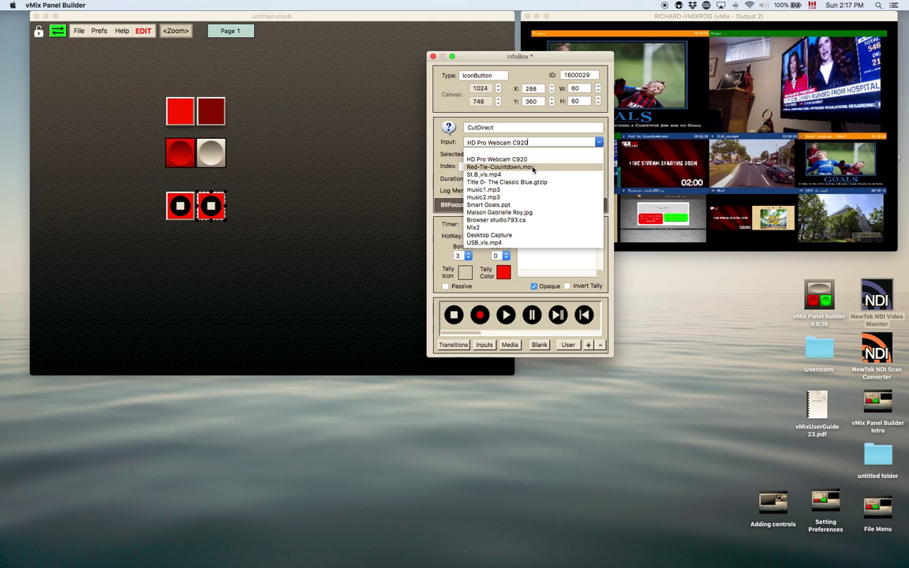
Assign Red-Tie-Countdown.mov to the cloned button and turn off edit mode
left_click(532, 167)
left_click(324, 187)
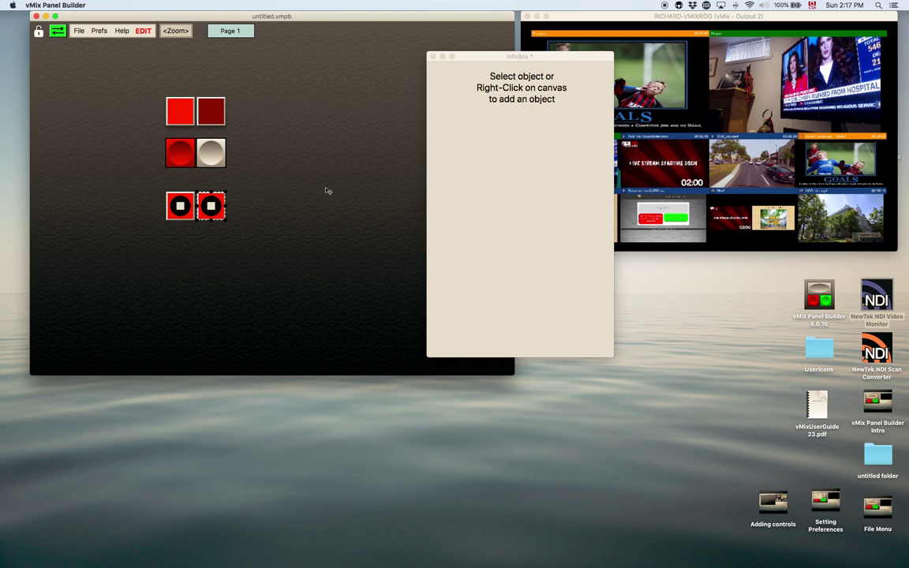
key("super+e")
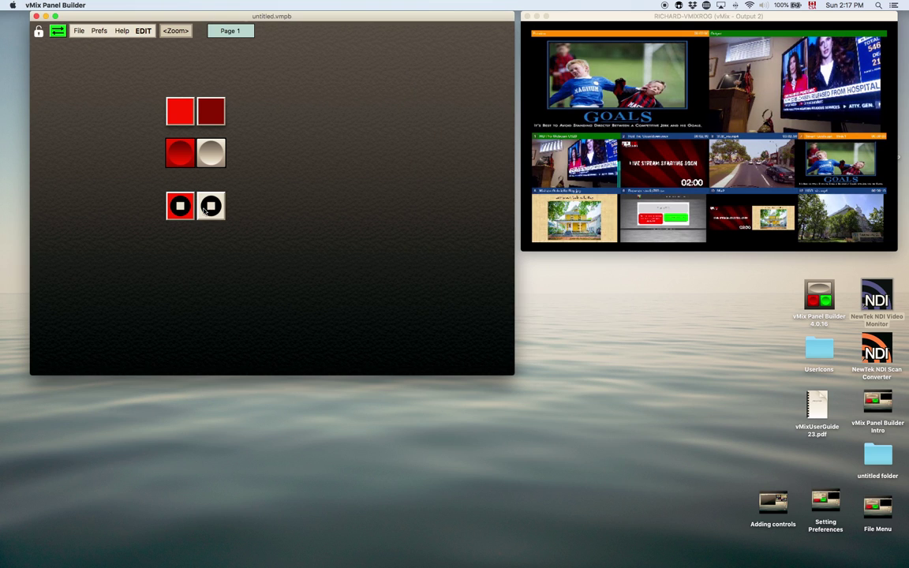
Test the stop-button pair by cutting program between the camera and the countdown repeatedly
left_click(212, 206)
left_click(212, 206)
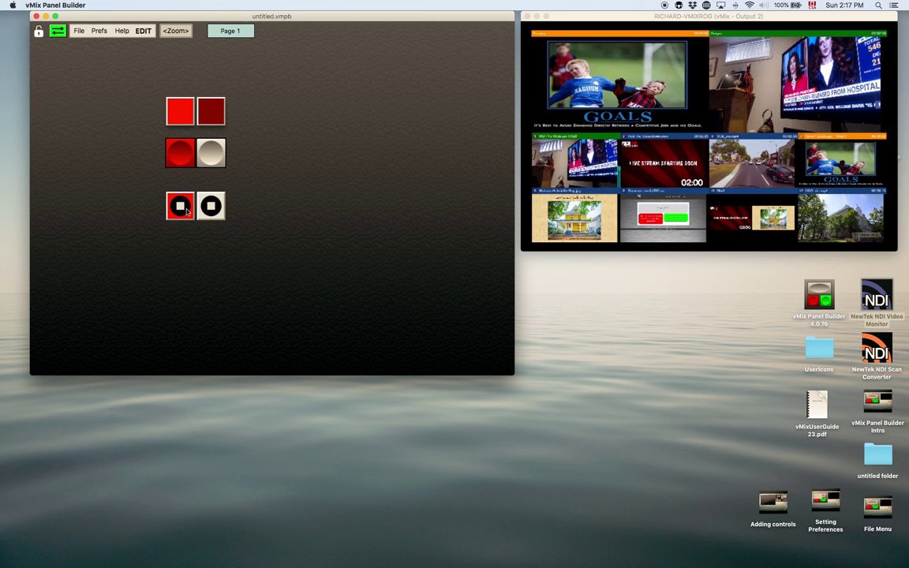
left_click(211, 206)
left_click(211, 206)
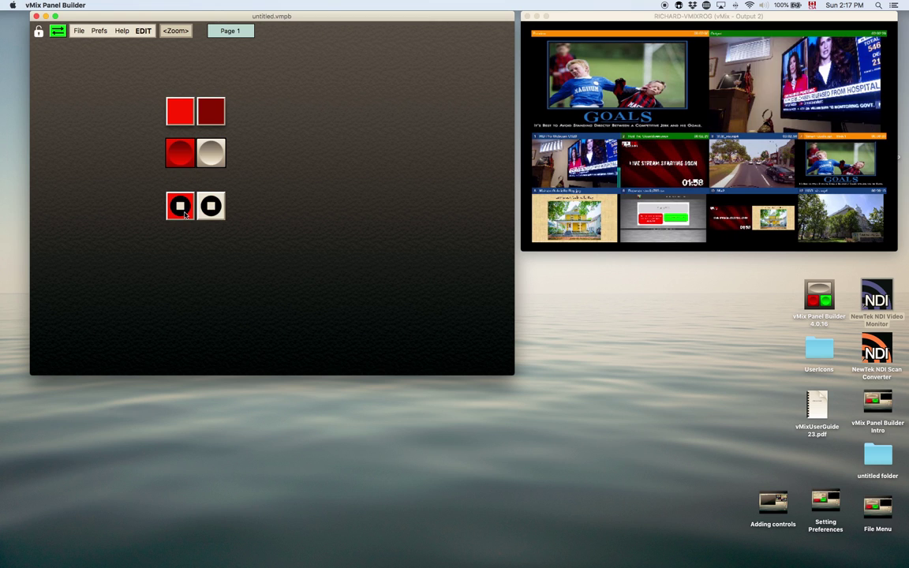
left_click(210, 206)
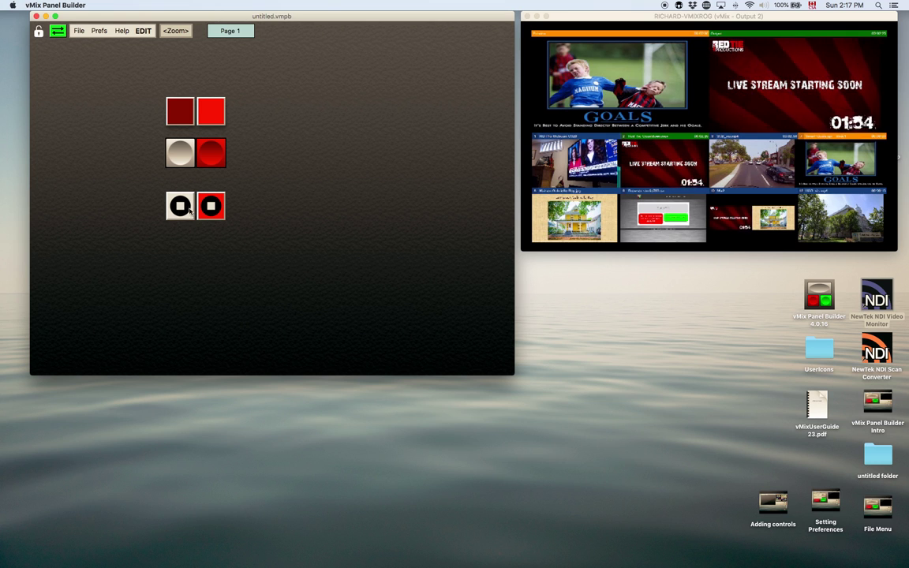
left_click(180, 204)
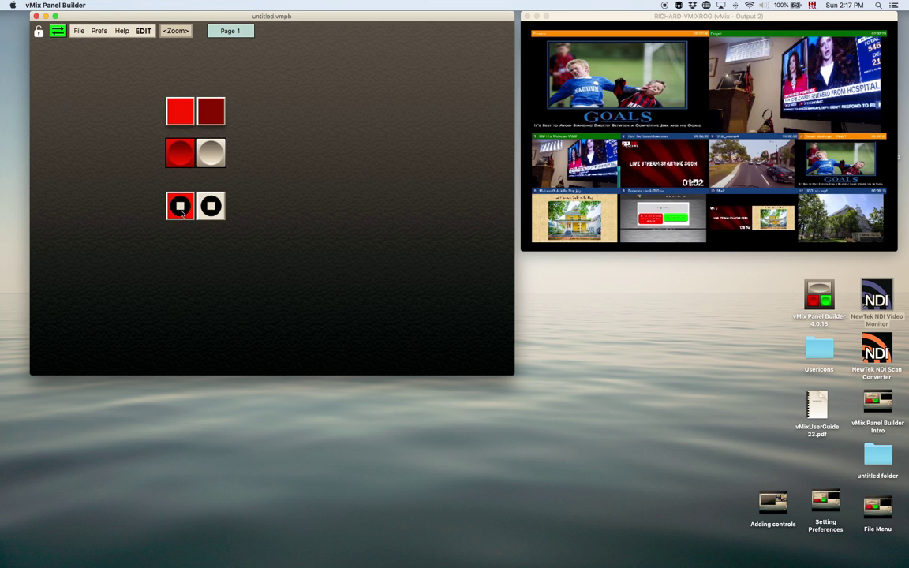
left_click(179, 208)
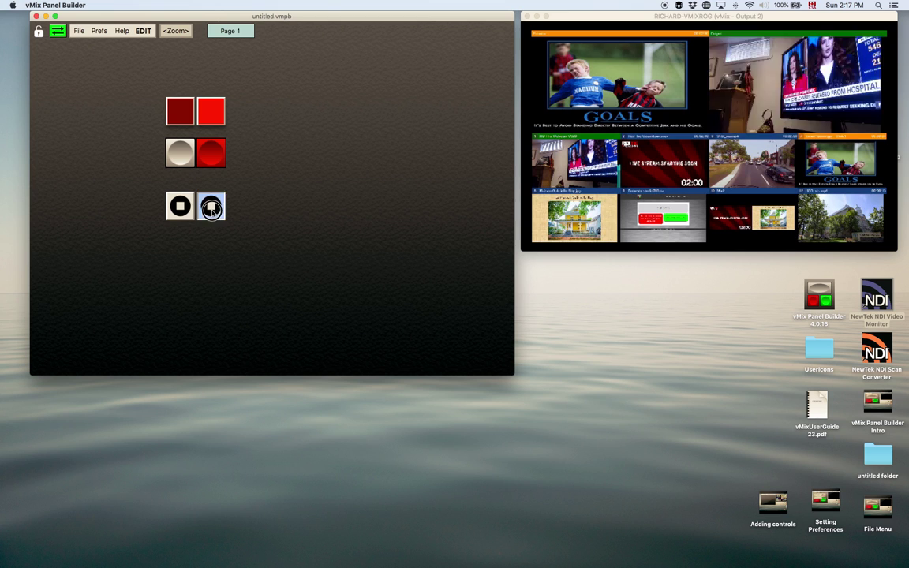
left_click(179, 210)
left_click(179, 209)
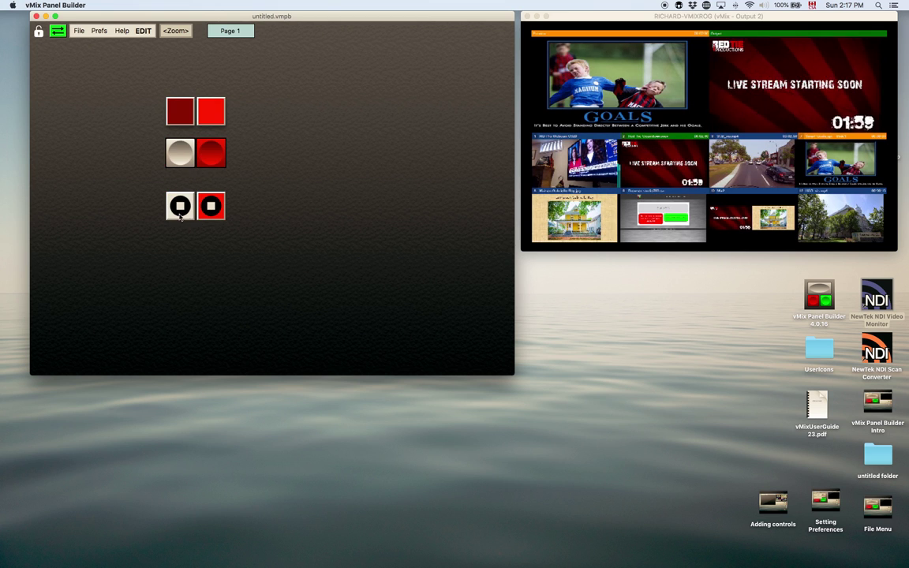
left_click(179, 209)
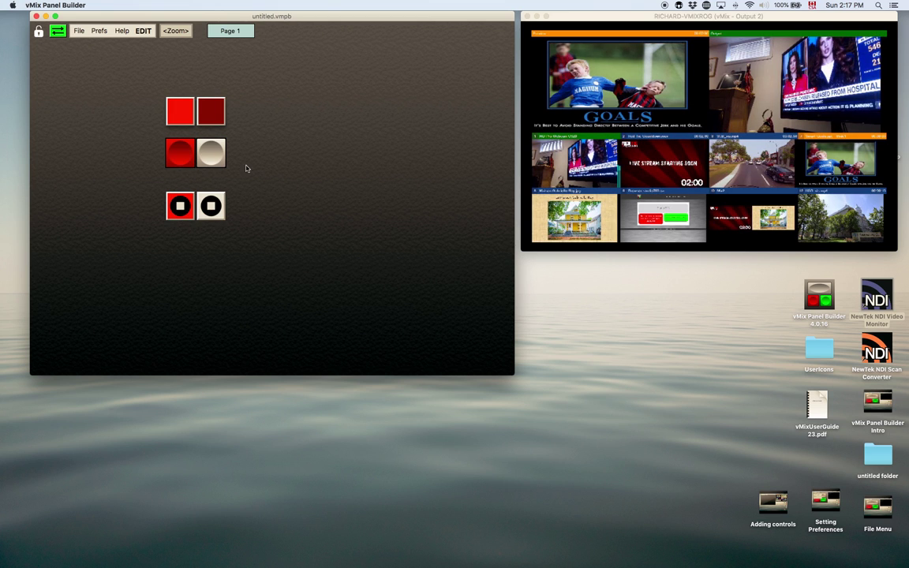
Turn edit mode back on and inspect the countdown stop button
left_click(143, 30)
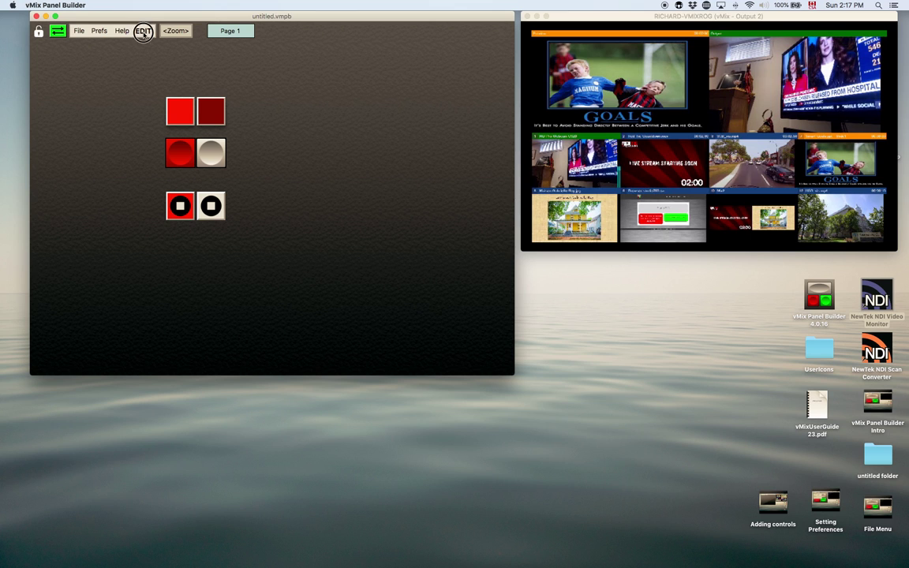
left_click(218, 207)
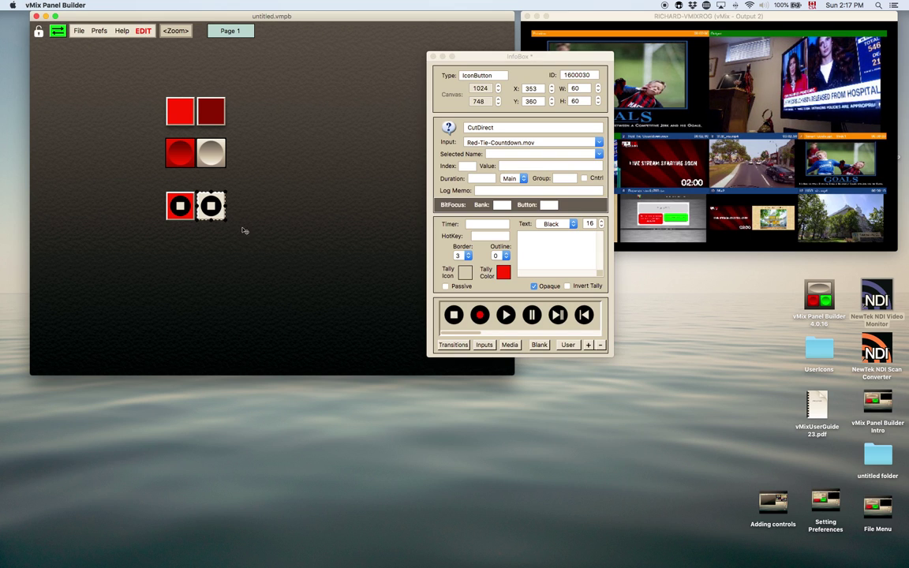
right_click(181, 246)
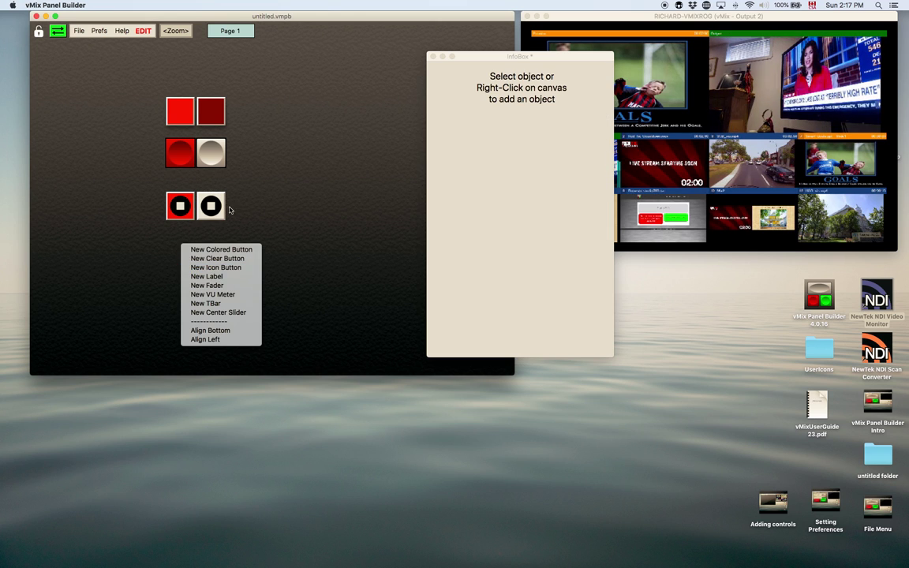
left_click(262, 192)
Duplicate the left webcam stop button below it and give the copy a Play tally icon
left_click(184, 215)
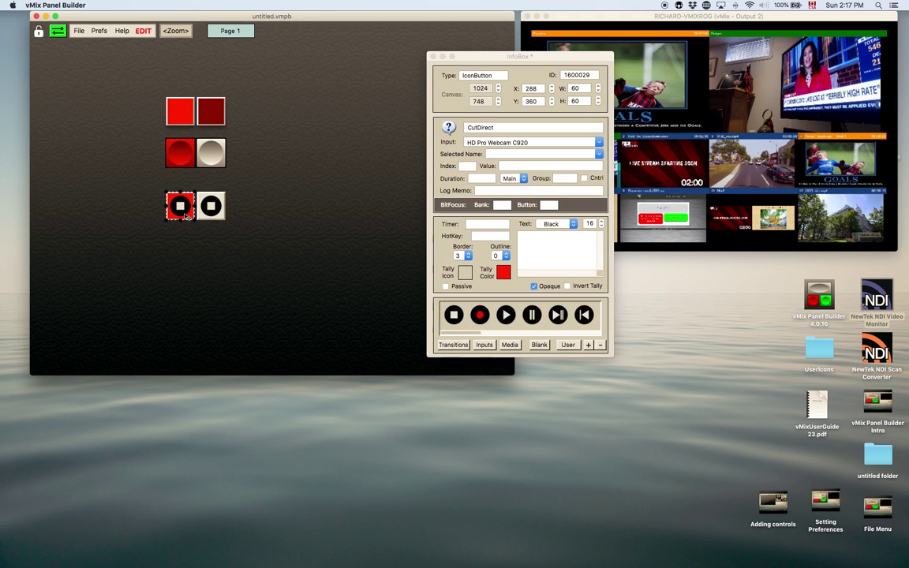
left_click_drag(206, 203, 184, 256)
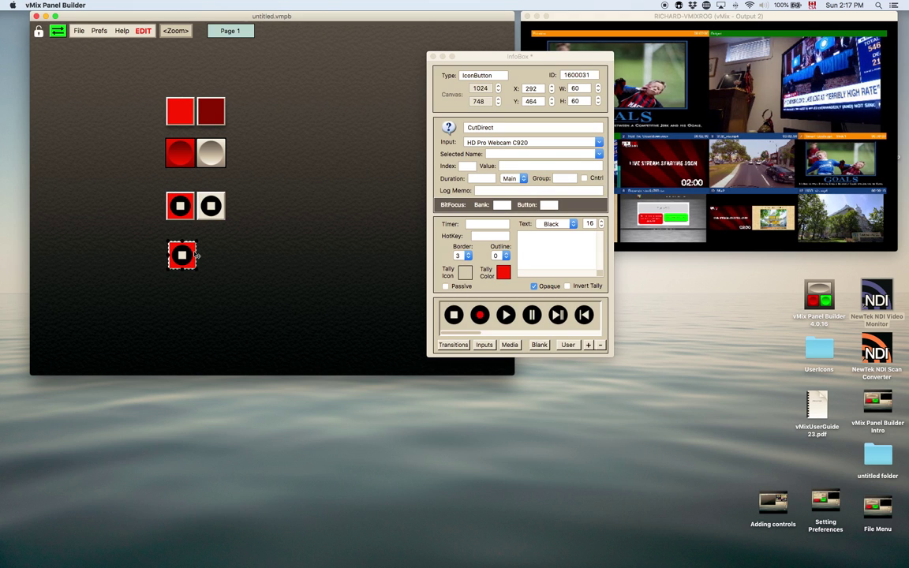
left_click(465, 273)
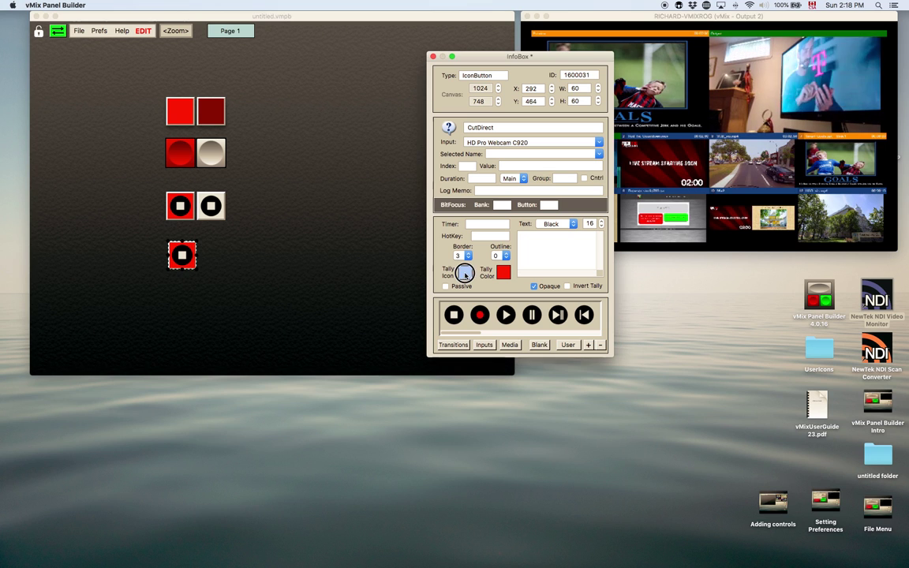
left_click(509, 316)
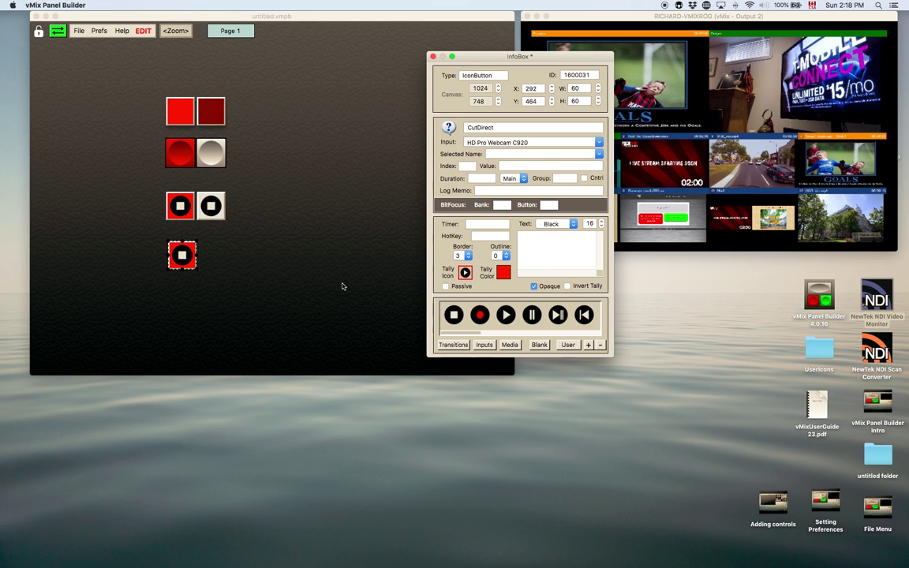
Duplicate the play-tally button to its right and set the copy's input to Red-Tie-Countdown.mov
left_click(268, 284)
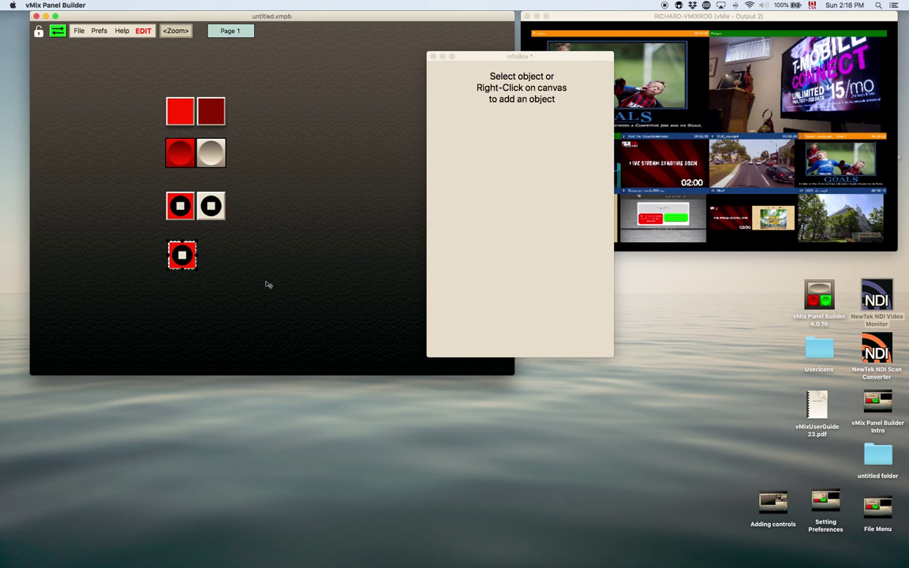
left_click(182, 256)
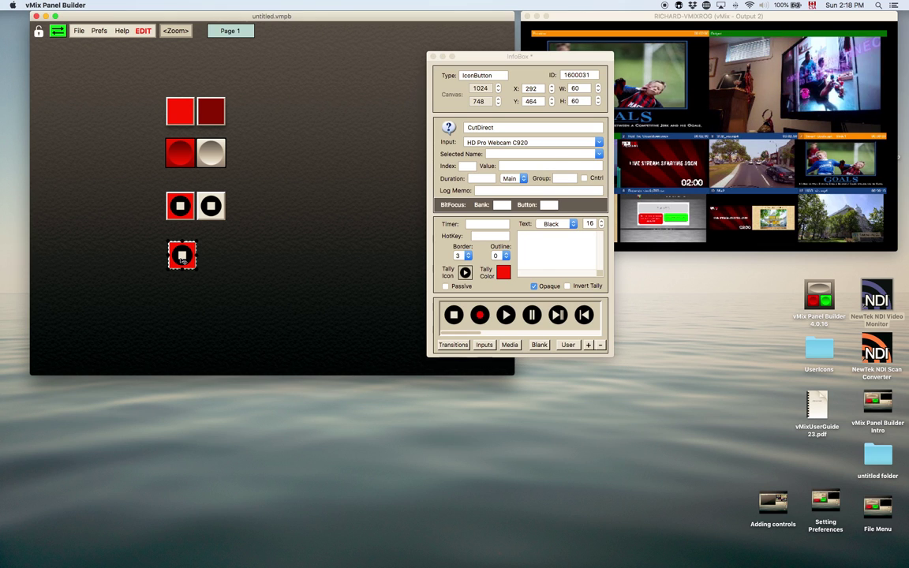
left_click_drag(182, 256, 212, 256)
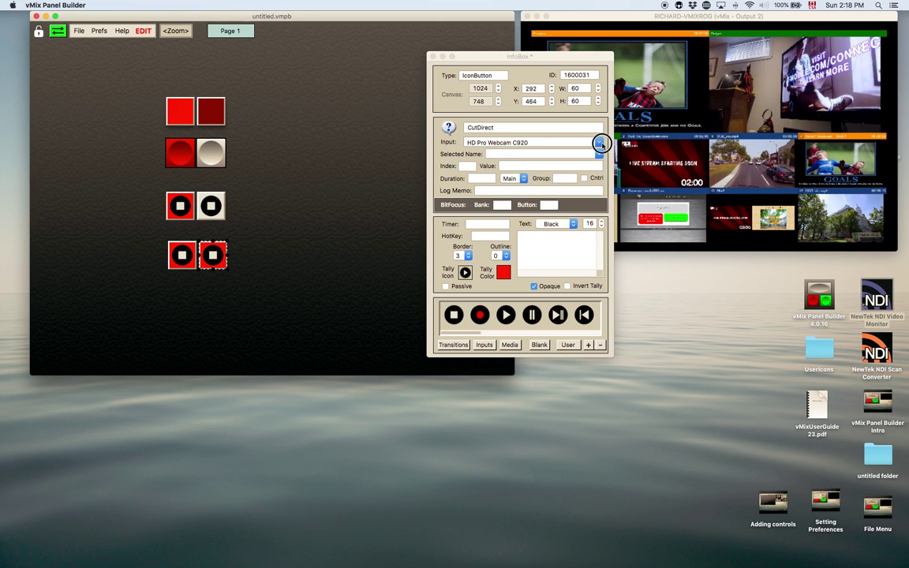
left_click(599, 143)
left_click(556, 168)
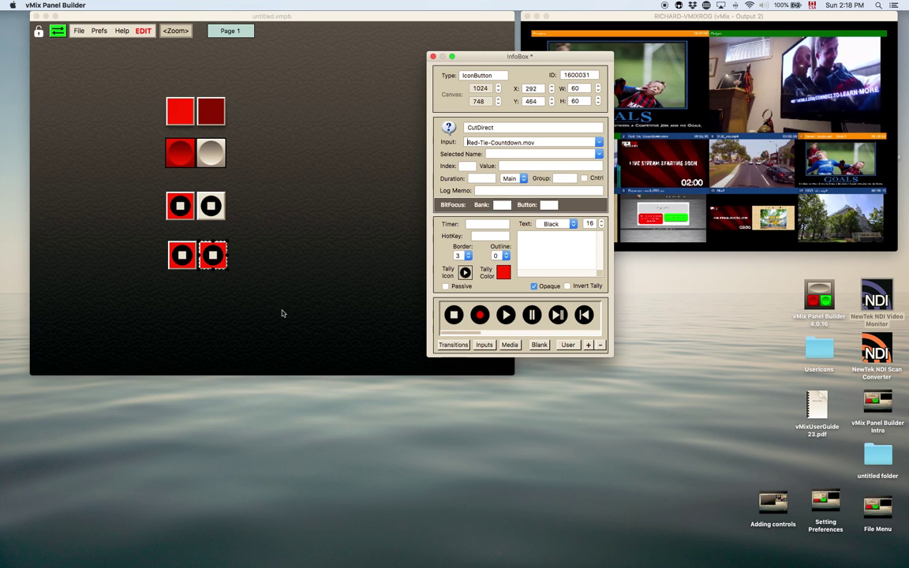
left_click(213, 263)
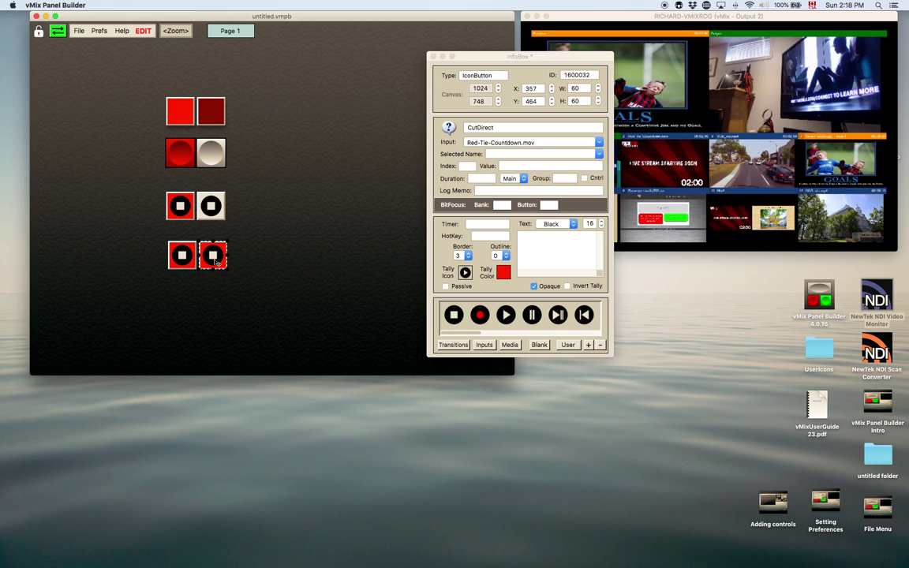
left_click(286, 294)
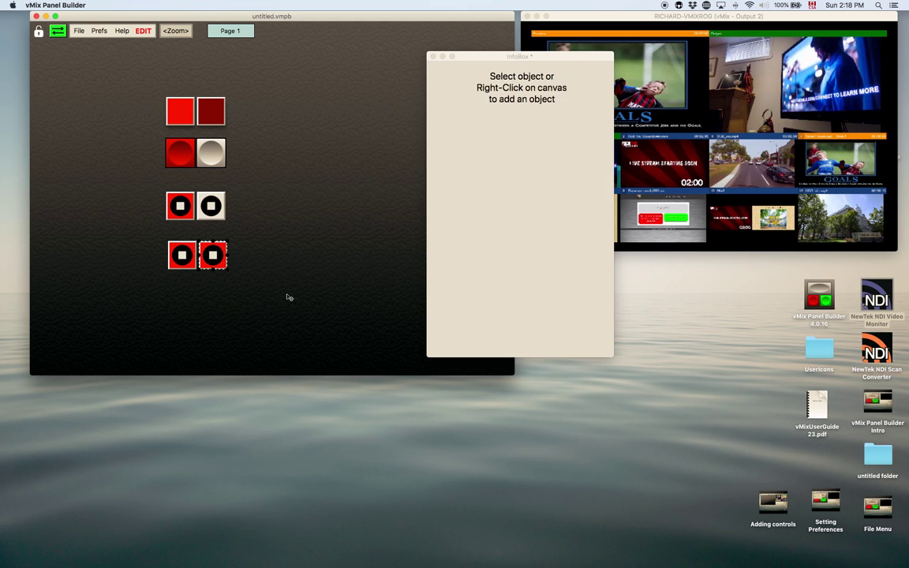
Leave edit mode and alternate the fourth-row buttons to cut between webcam and countdown
key("super+e")
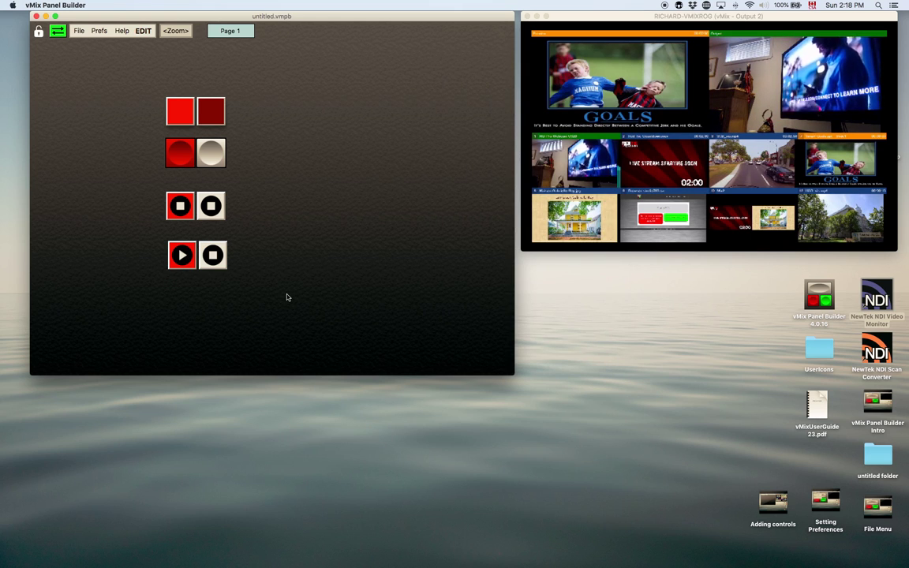
left_click(189, 260)
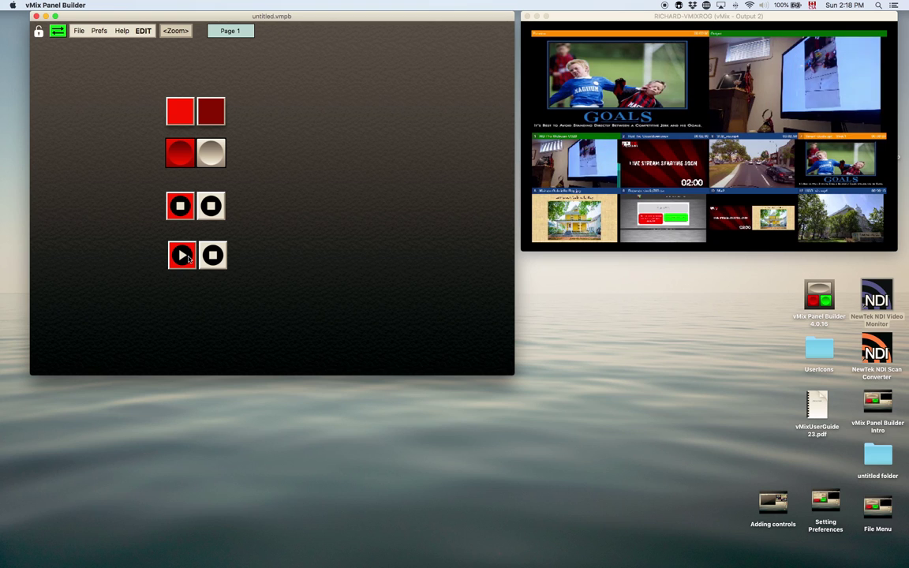
left_click(214, 255)
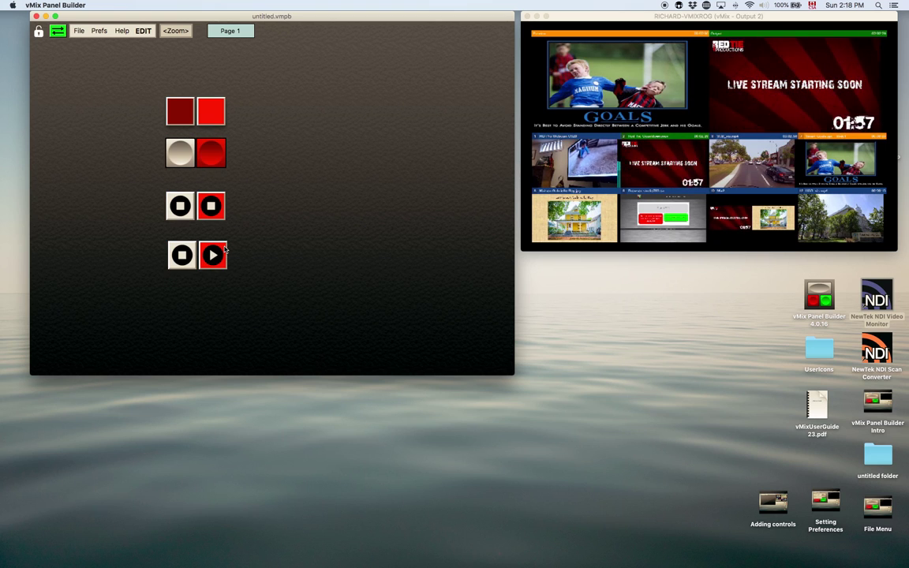
left_click(183, 257)
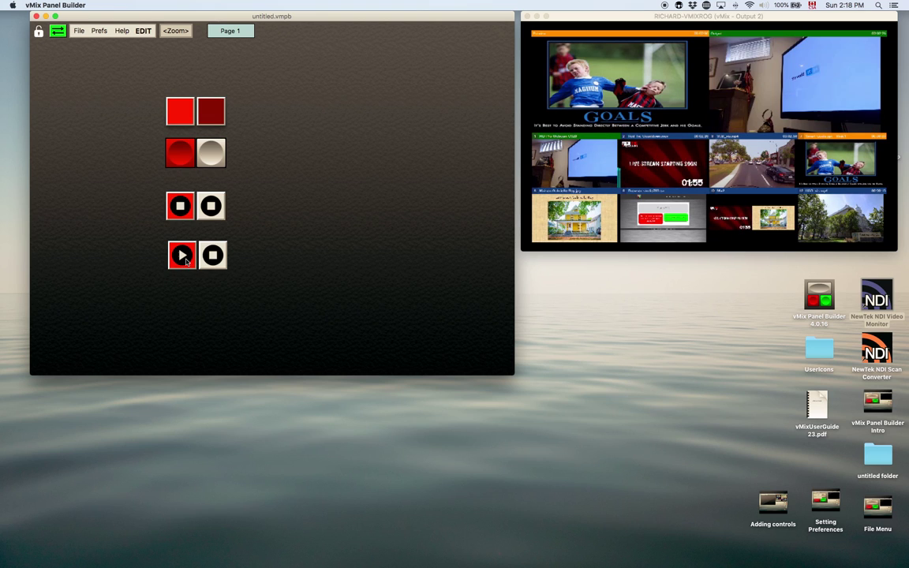
left_click(212, 255)
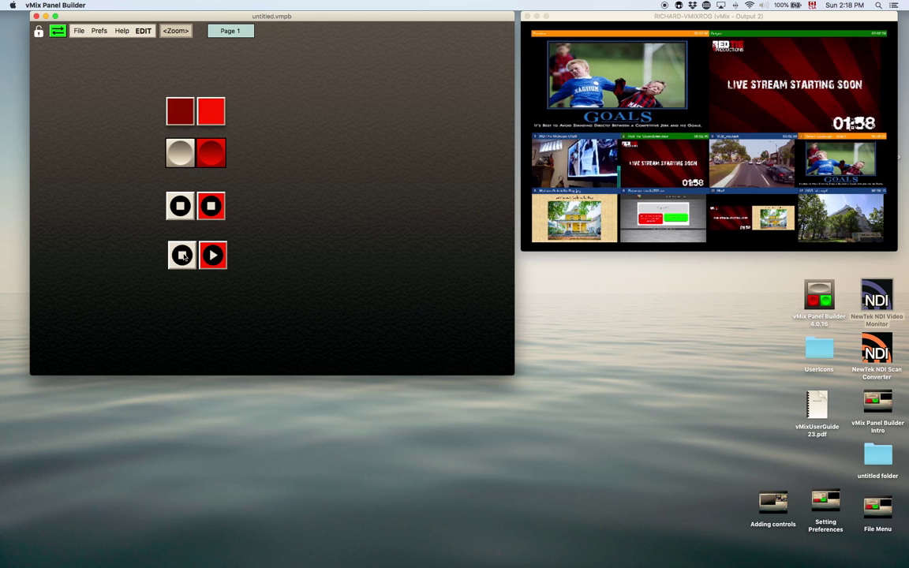
left_click(181, 256)
left_click(212, 257)
left_click(187, 259)
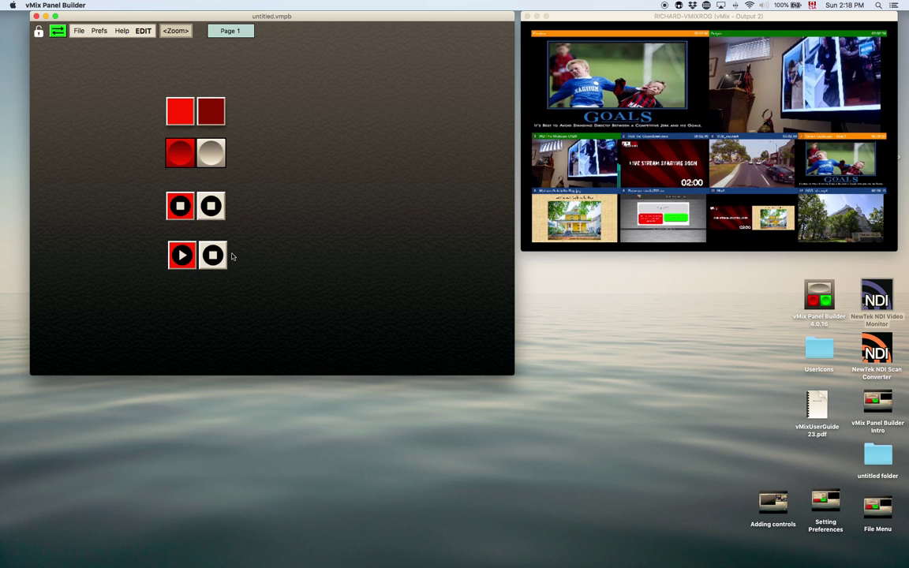
left_click(221, 254)
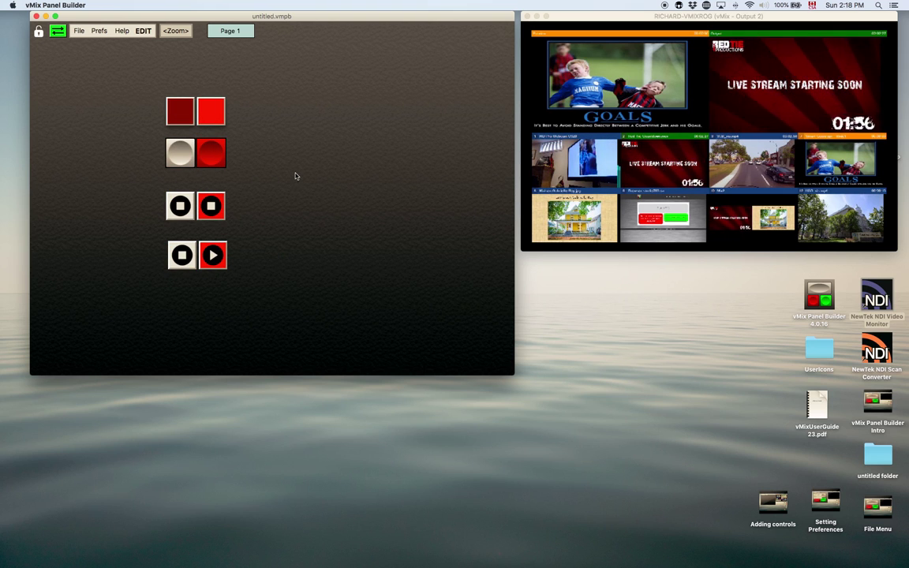
Re-enter edit mode, select the grey webcam ClearButton, and move its InfoBox aside
key("super+e")
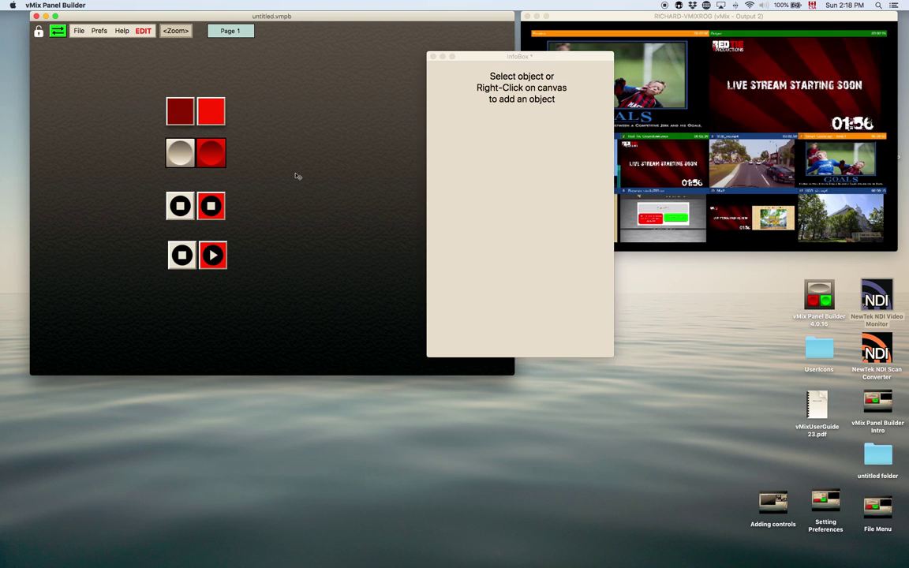
left_click(181, 203)
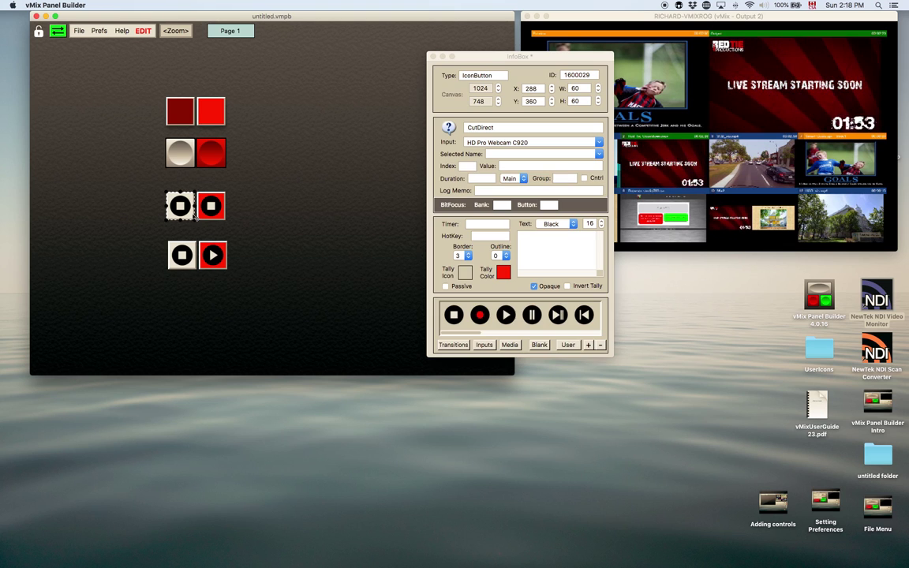
left_click(190, 158)
left_click_drag(503, 59, 426, 46)
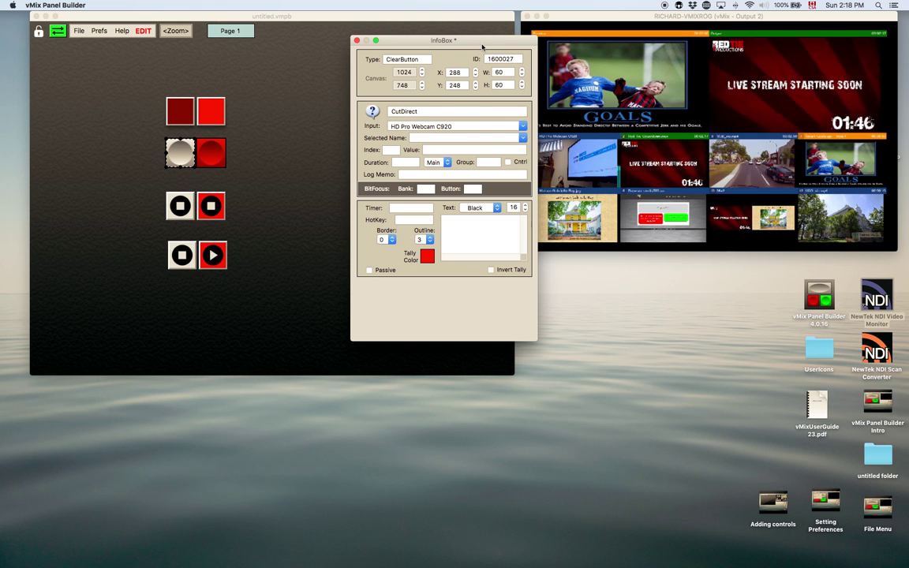
left_click_drag(482, 47, 494, 43)
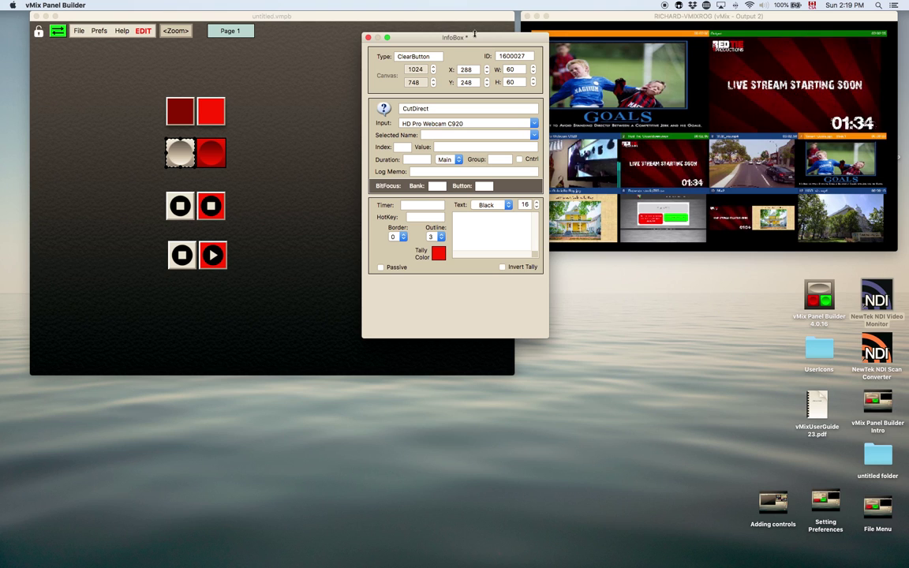
left_click_drag(486, 37, 449, 44)
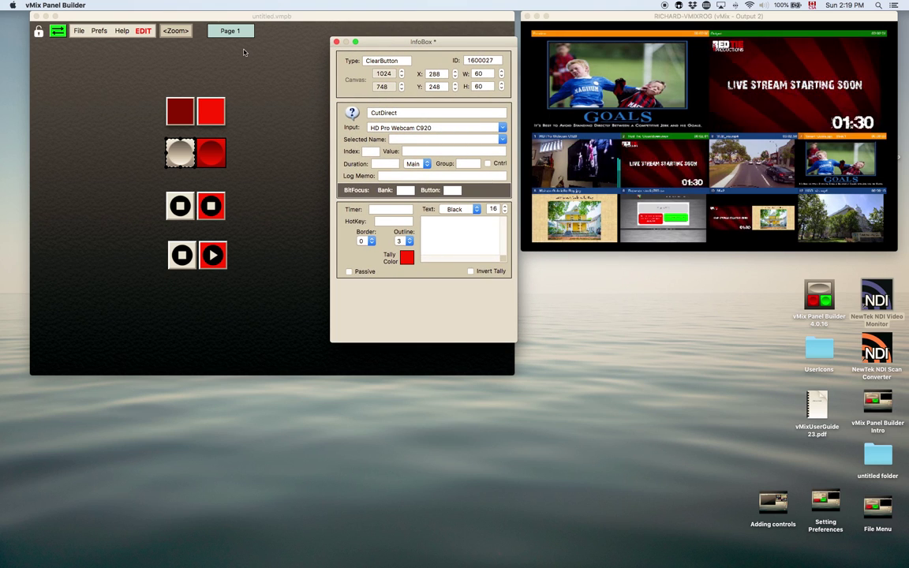